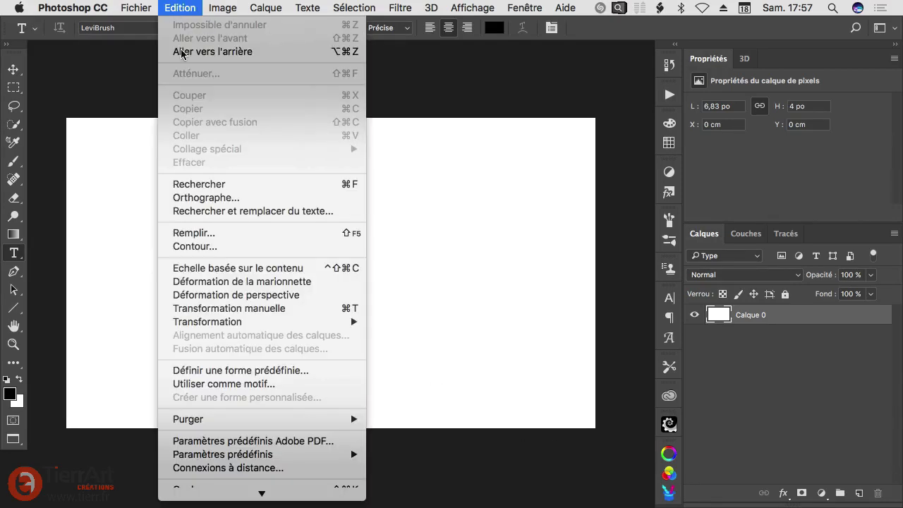
Step: Check the document's pixel dimensions and resolution in the image size settings
click(181, 9)
mouse_move(223, 8)
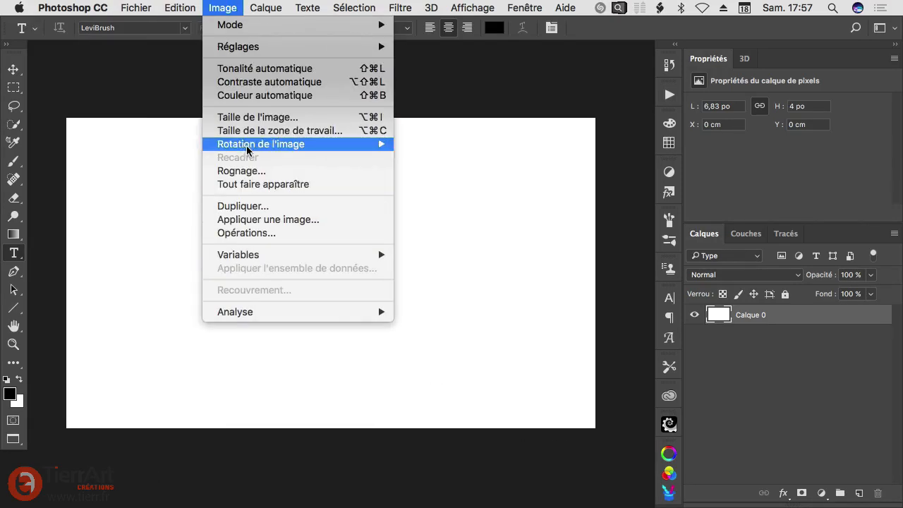
click(249, 120)
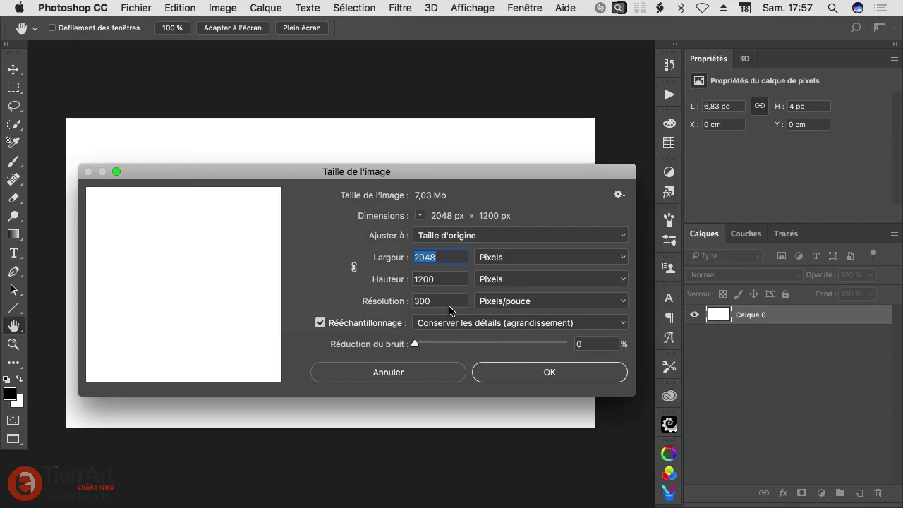
click(548, 373)
Step: Add the text AQUARELLE in red LeviBrush at 61 pt on a new layer and position it across the canvas's middle
key(t)
drag(402, 266, 380, 219)
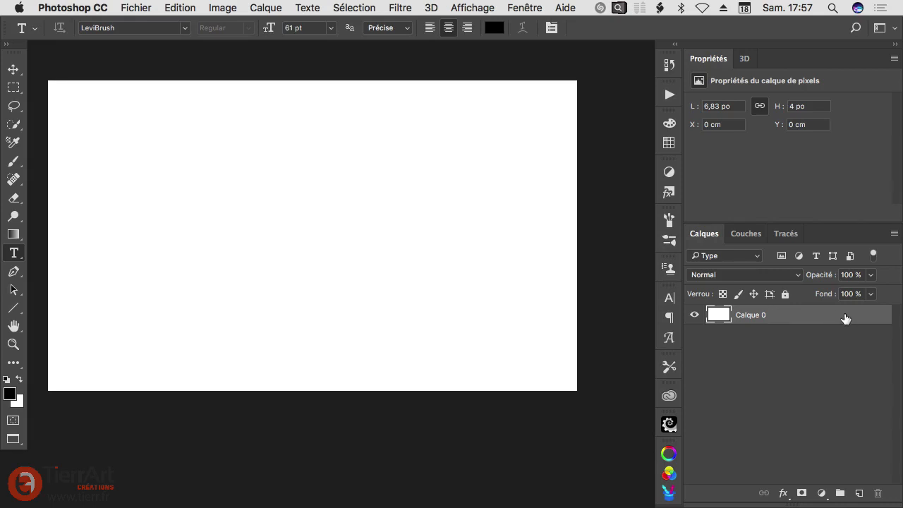
click(858, 496)
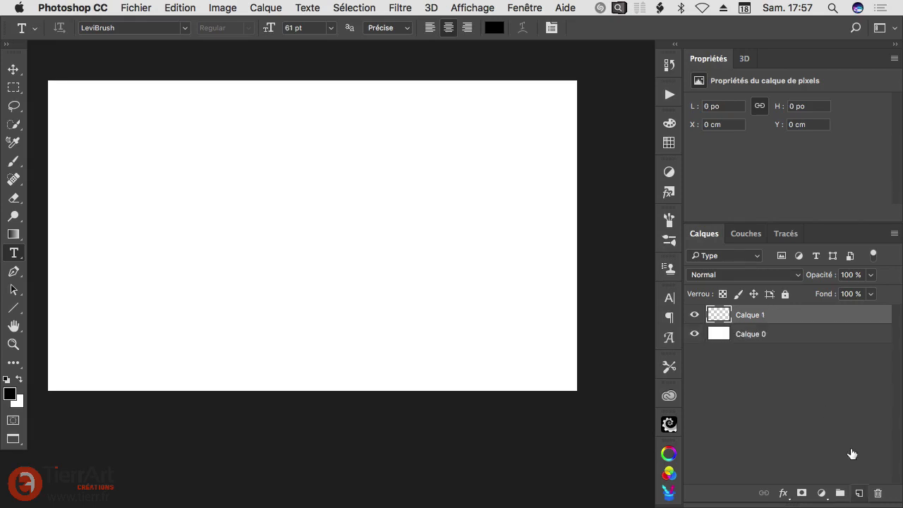
click(306, 232)
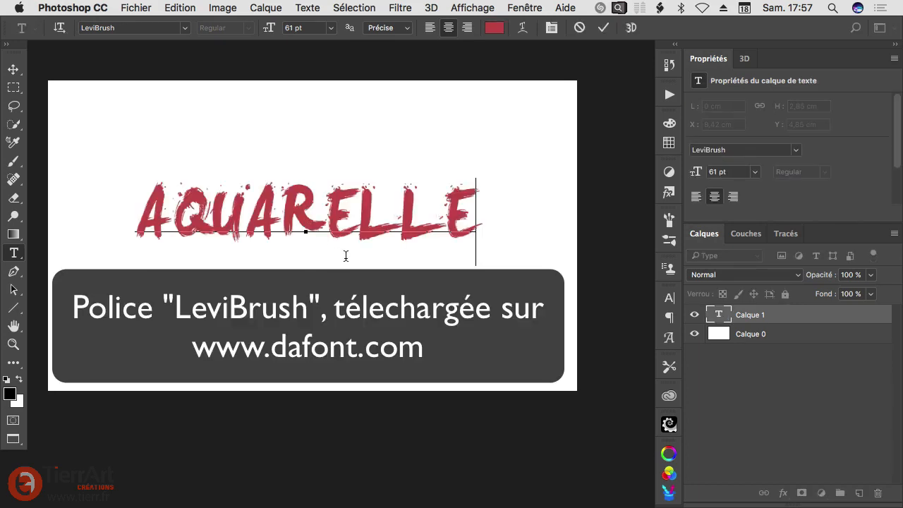
key(super+Return)
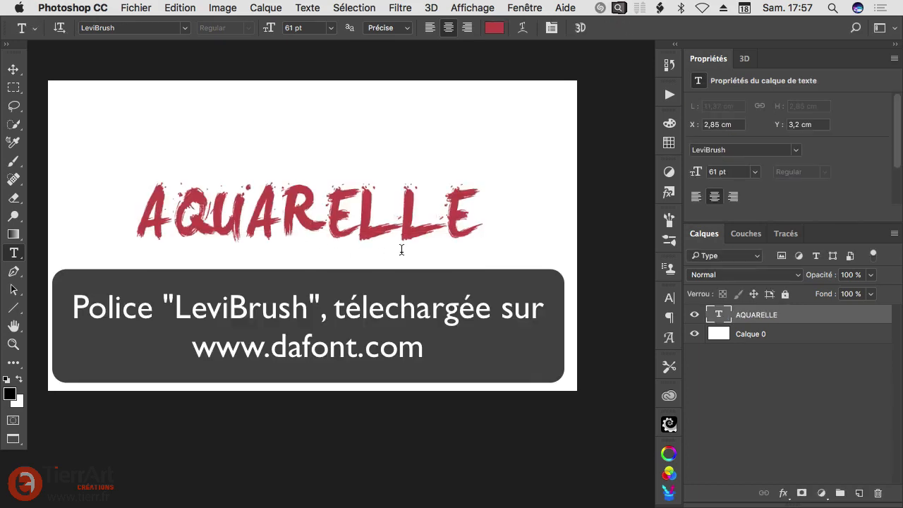
drag(368, 235, 388, 235)
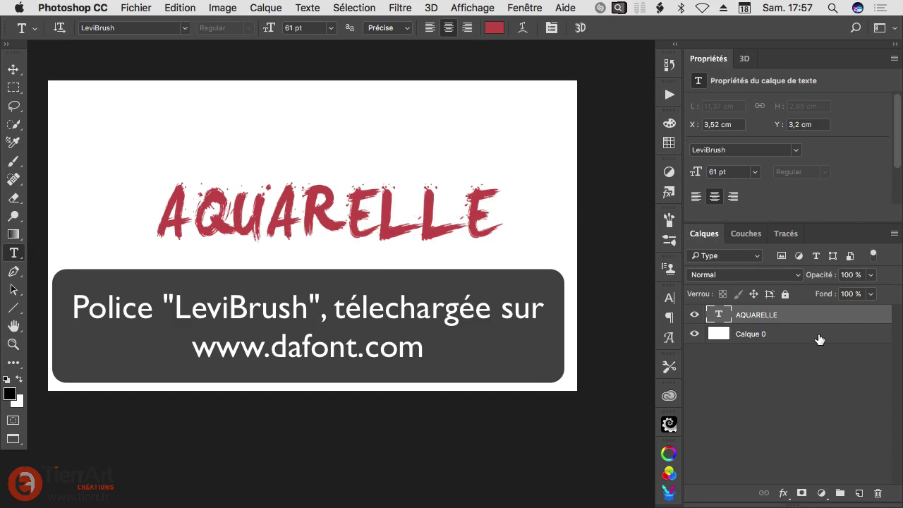
Step: Add a pattern overlay with the grey stained texture to Calque 0 and set its opacity to 30%
double_click(851, 341)
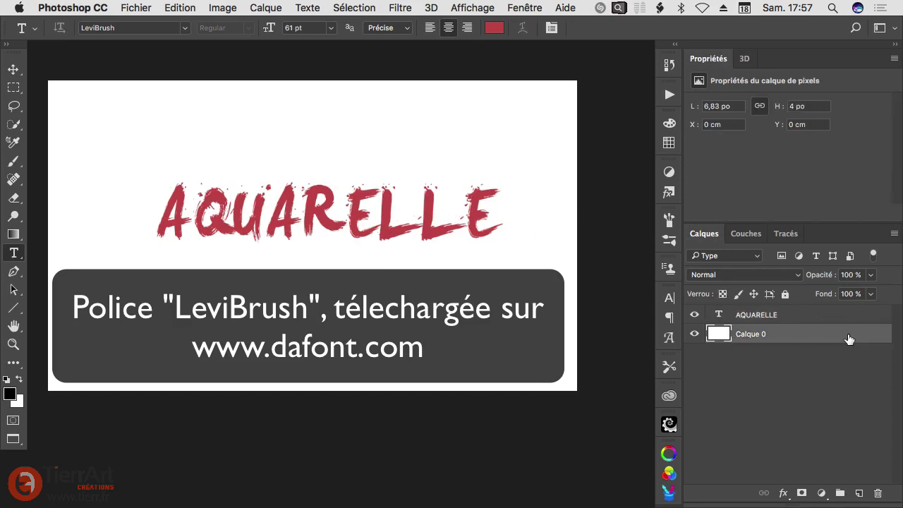
drag(429, 179, 387, 149)
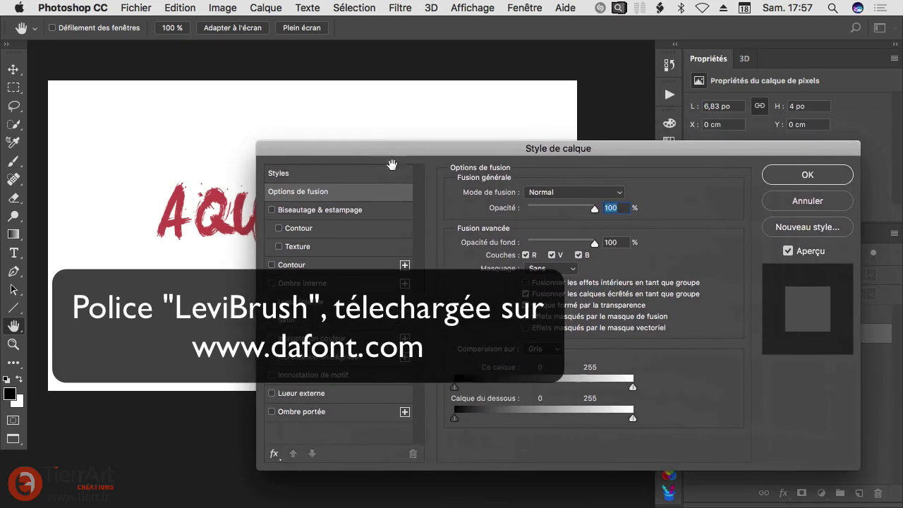
click(304, 375)
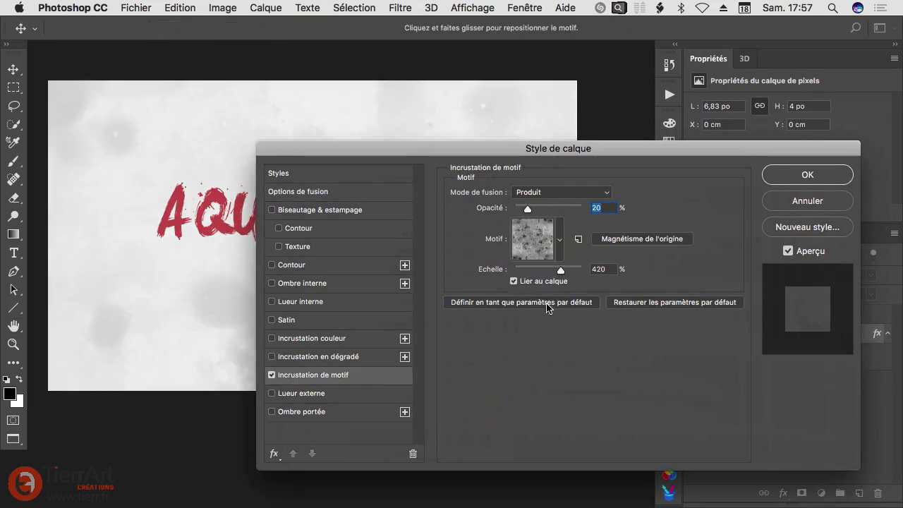
drag(508, 148, 511, 203)
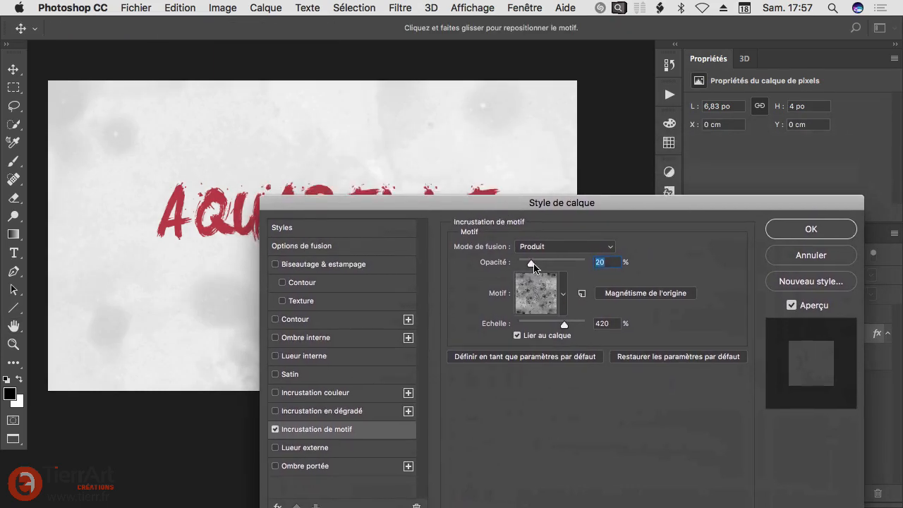
drag(533, 264, 550, 268)
click(563, 296)
double_click(538, 423)
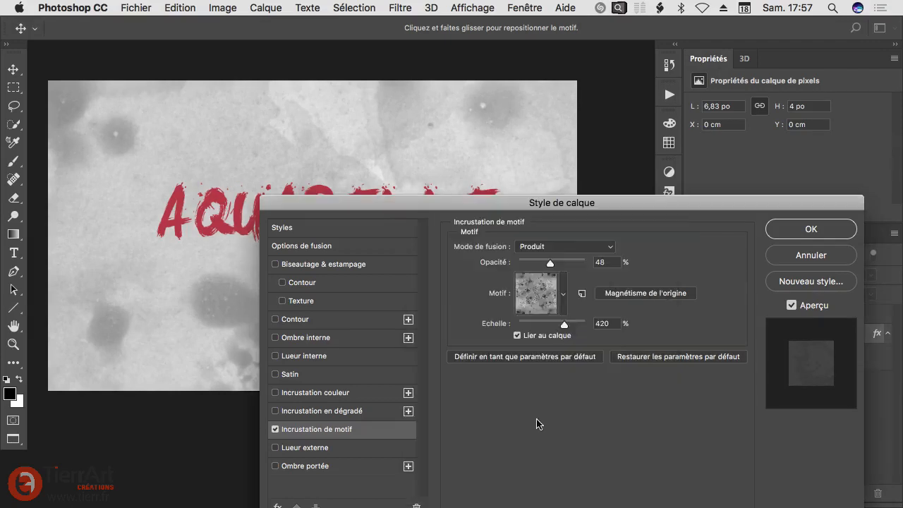
drag(550, 264, 538, 263)
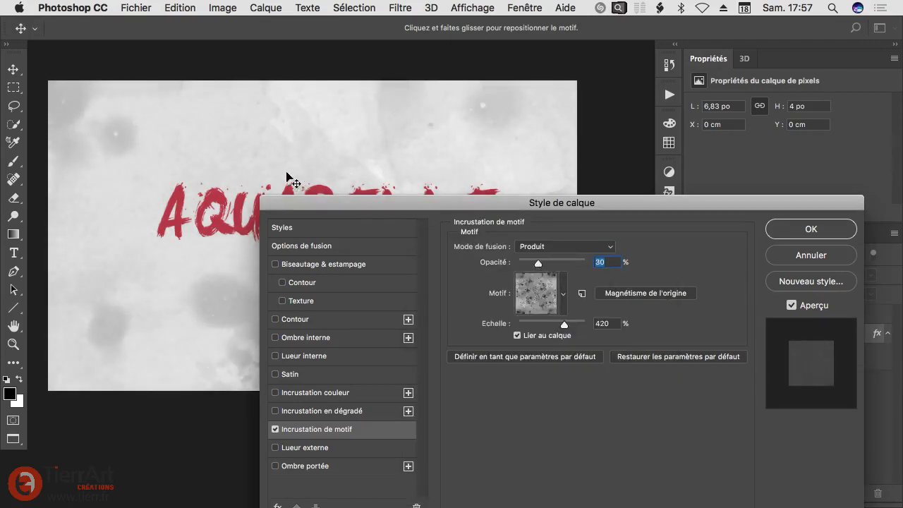
Step: Reposition the stained pattern on the background so a large blotch sits near the A of AQUARELLE
drag(238, 168, 103, 137)
drag(242, 178, 295, 155)
drag(393, 214, 403, 230)
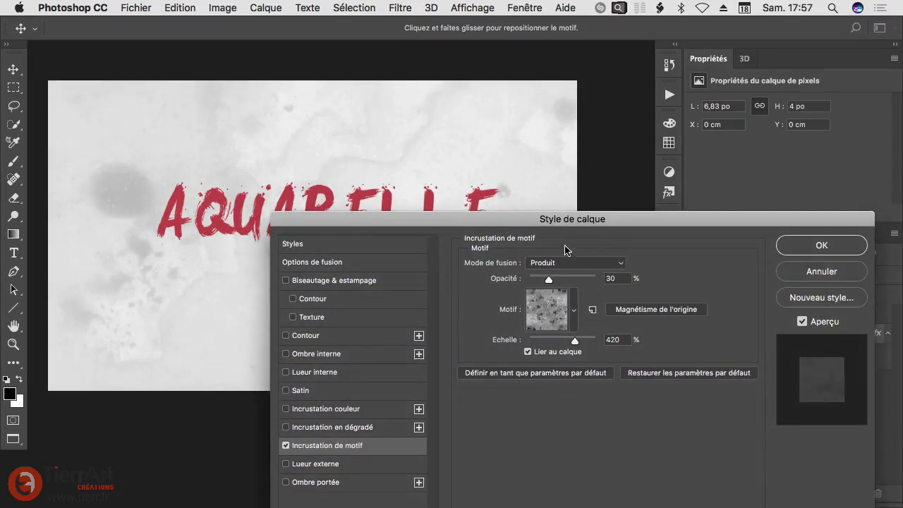
Step: Add an orange color overlay in Couleur mode at a low opacity to Calque 0 and collapse its effects list
click(318, 410)
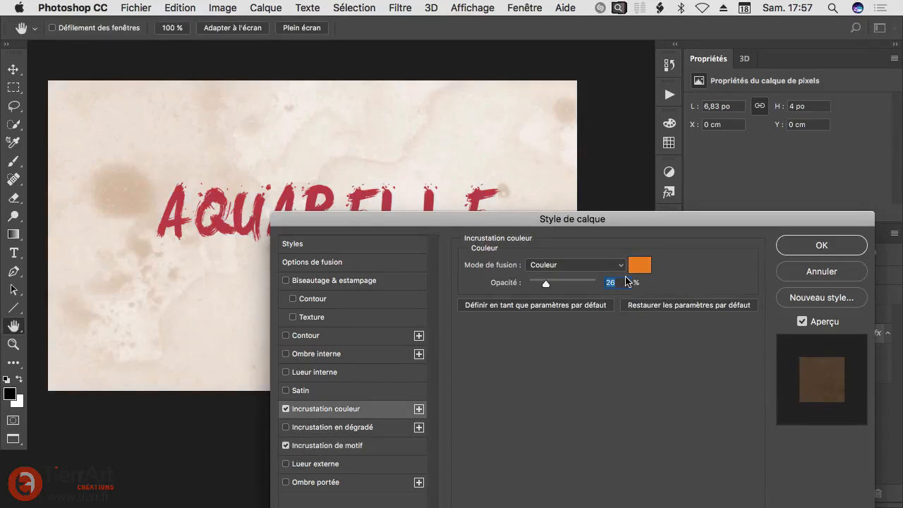
drag(545, 283, 542, 287)
click(853, 240)
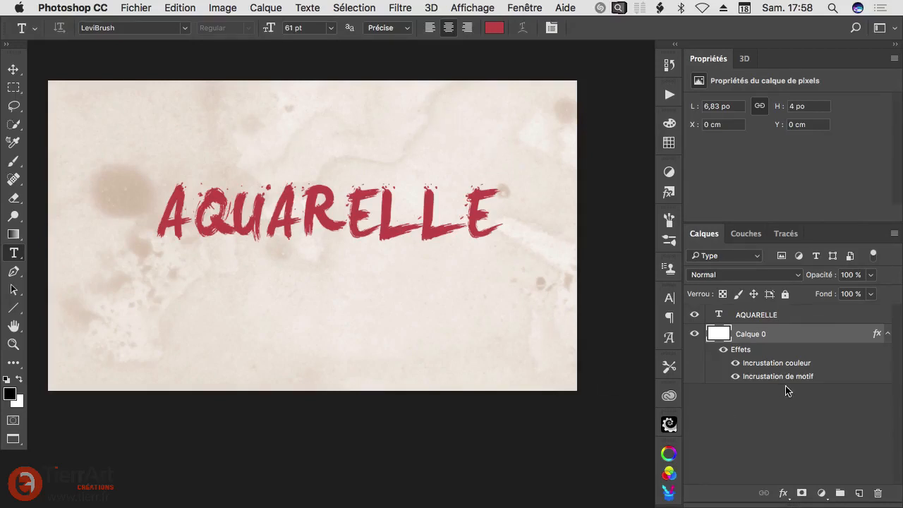
click(888, 333)
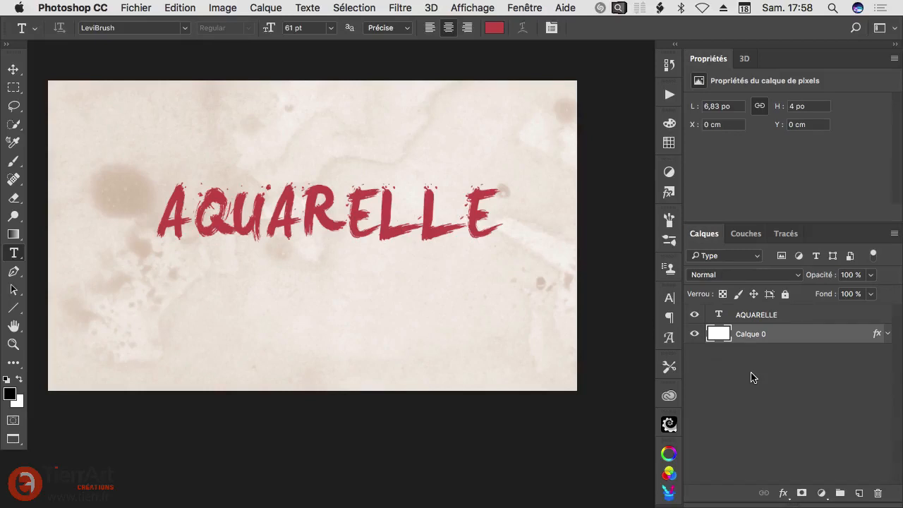
Step: Create a new layer above the AQUARELLE text and fill it entirely with grey
click(829, 319)
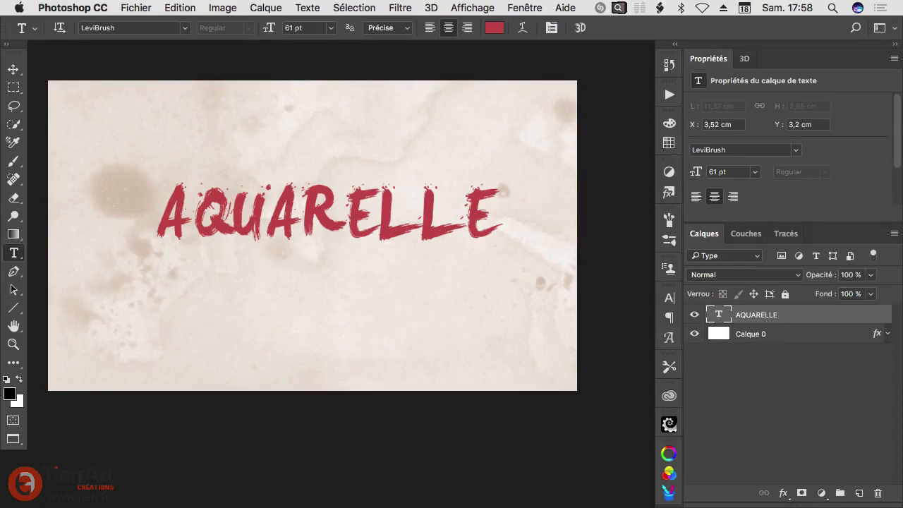
click(888, 335)
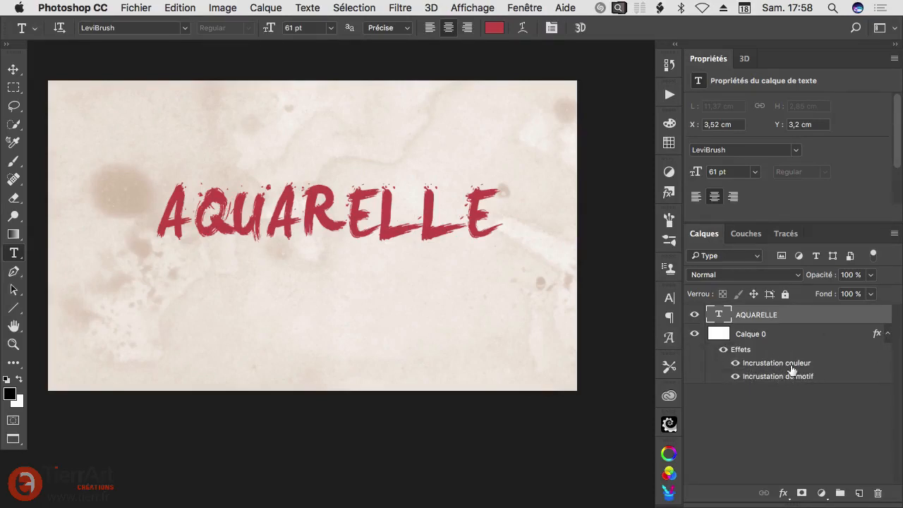
click(888, 335)
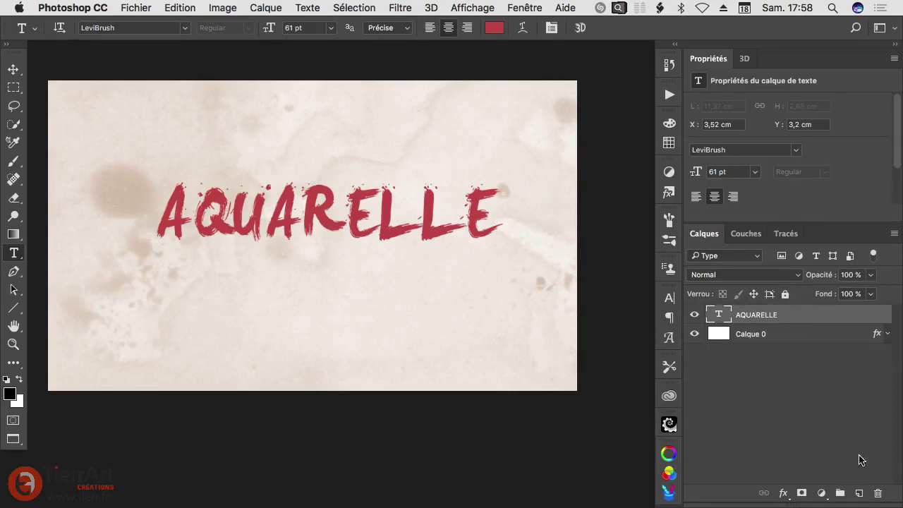
click(859, 493)
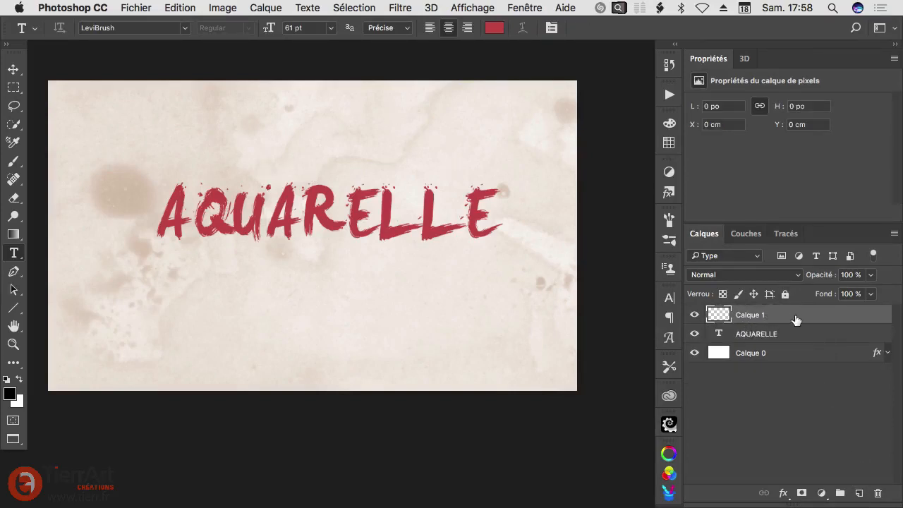
key(shift+F5)
key(Return)
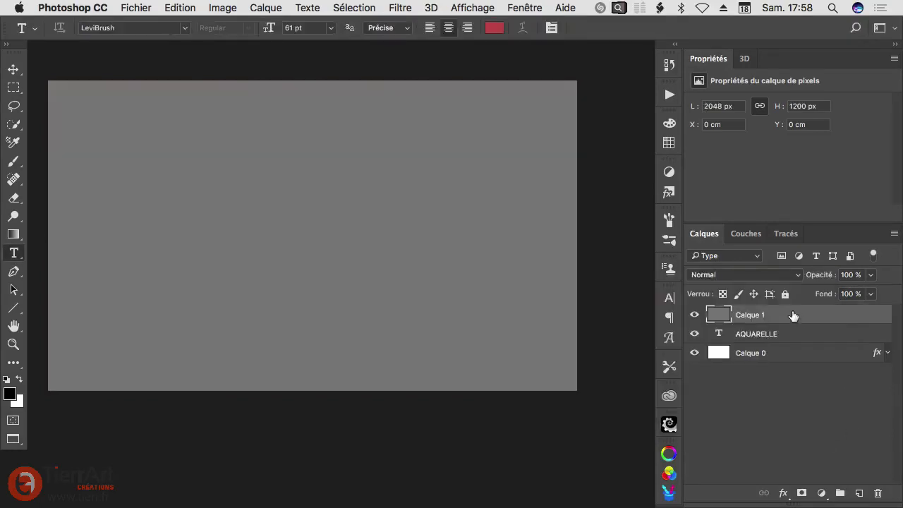
Step: Set the grey layer's fill opacity to 0% in its layer style
double_click(851, 316)
drag(367, 87, 454, 164)
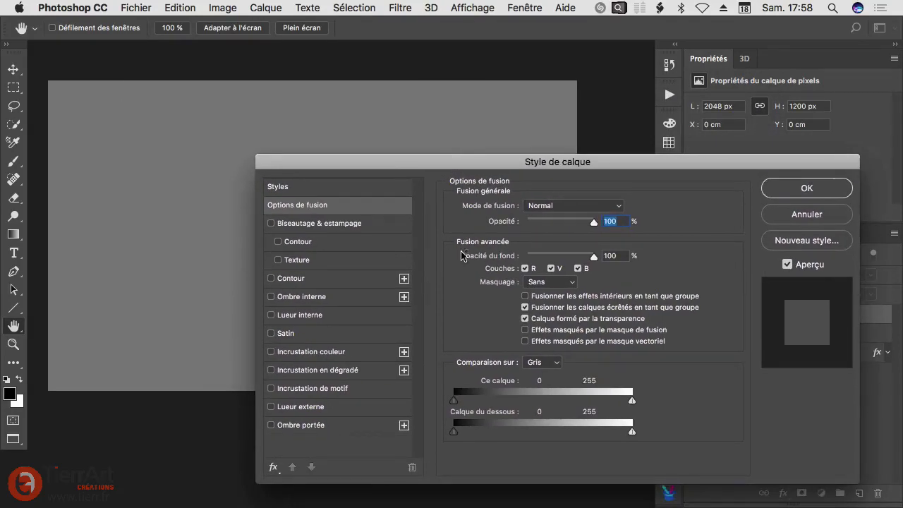
drag(594, 257, 511, 261)
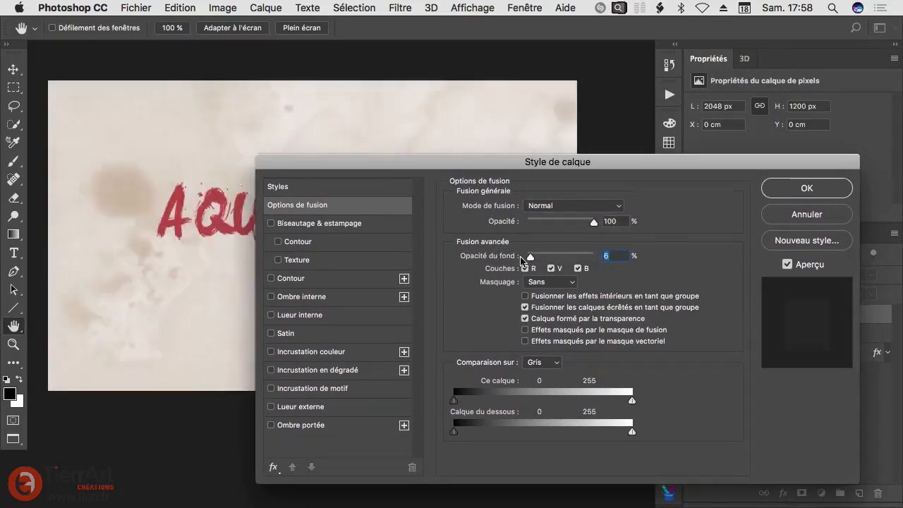
Step: Add a pattern overlay in Produit mode to Calque 1 using the light ribbed paper pattern
click(290, 390)
click(564, 205)
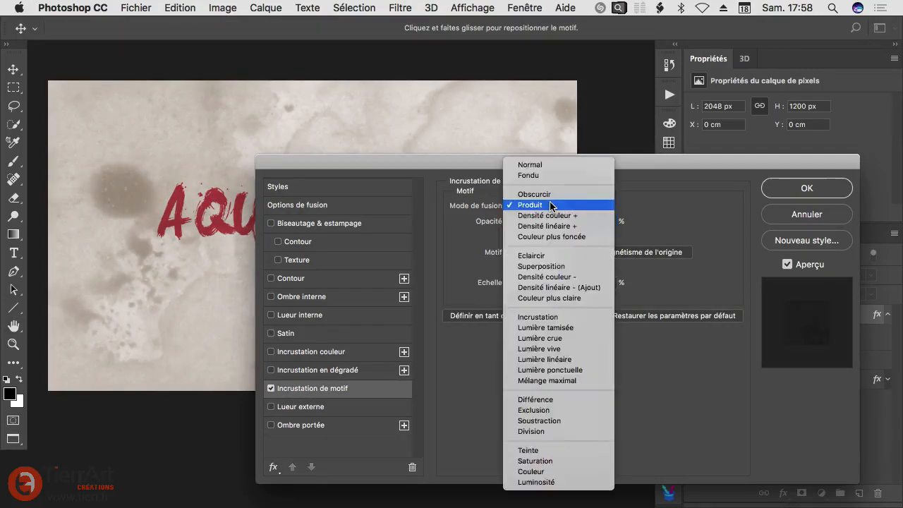
click(557, 204)
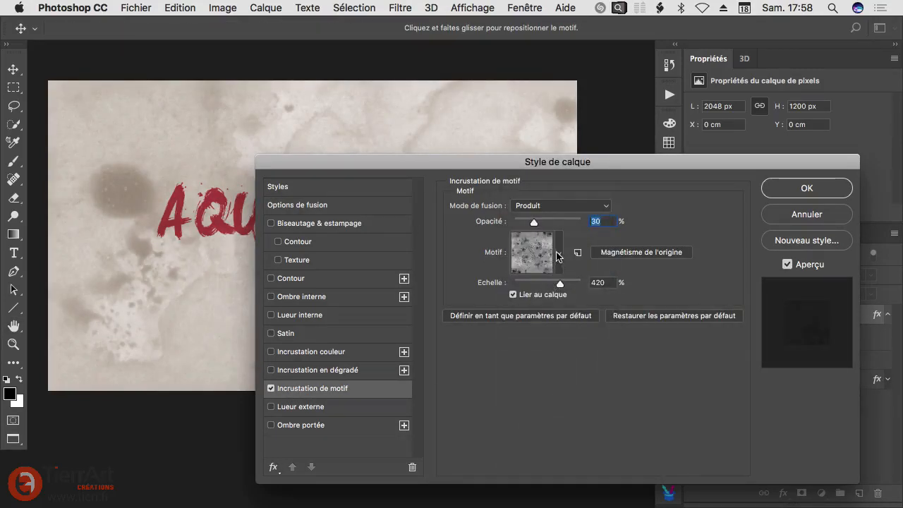
click(559, 252)
click(555, 399)
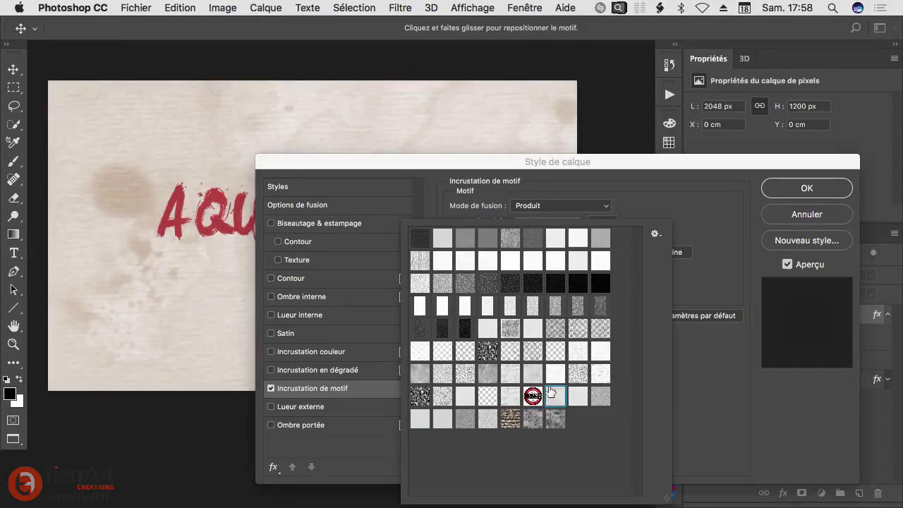
click(481, 165)
drag(482, 165, 499, 273)
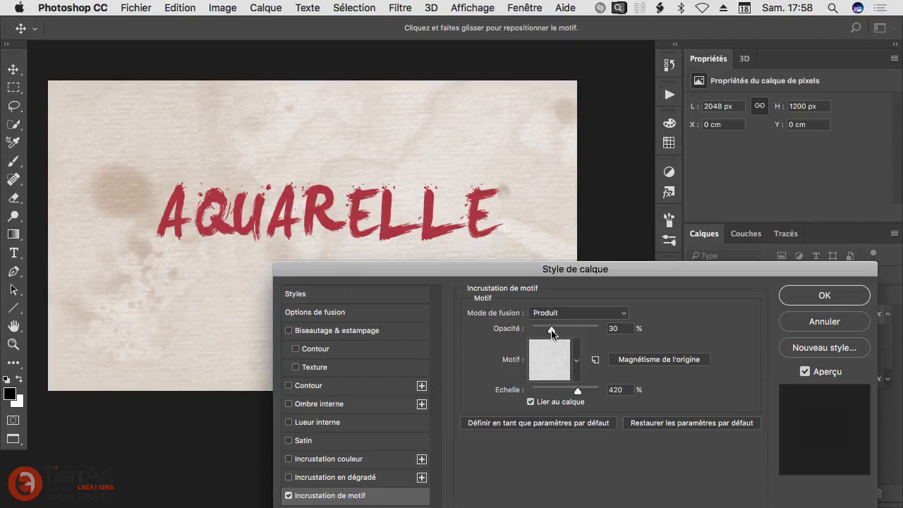
Step: Set the paper pattern's scale to 362% and opacity to 35%, apply the style, and collapse Calque 1's effects
drag(553, 332, 570, 331)
drag(577, 392, 575, 393)
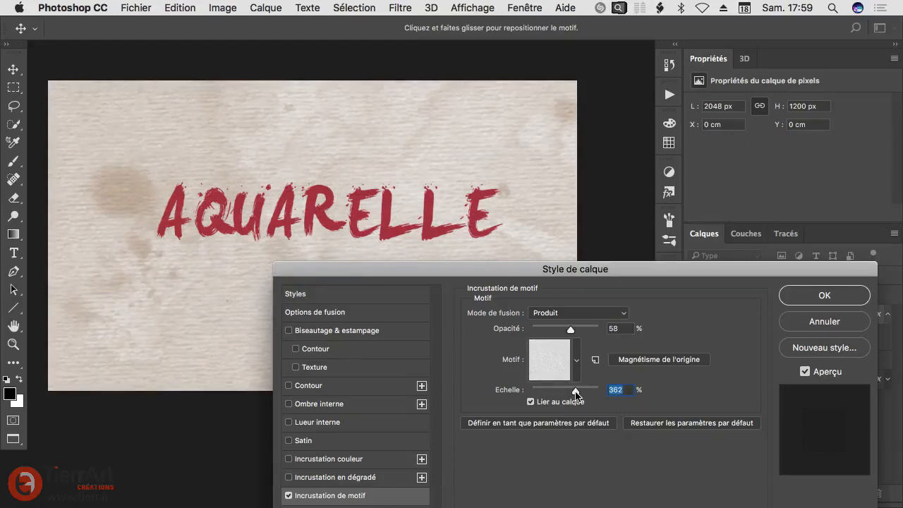
mouse_move(575, 332)
mouse_down()
mouse_move(547, 331)
mouse_move(557, 331)
mouse_up()
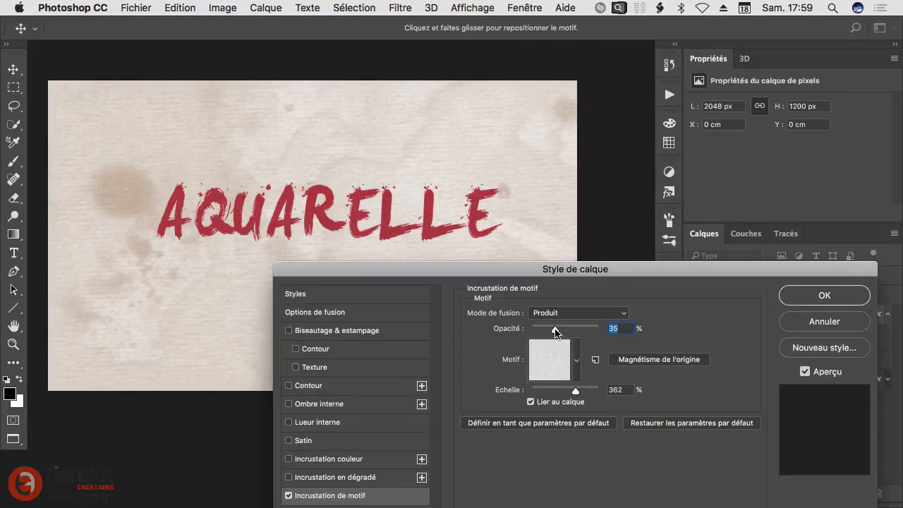
click(839, 296)
drag(285, 207, 302, 215)
drag(350, 236, 372, 253)
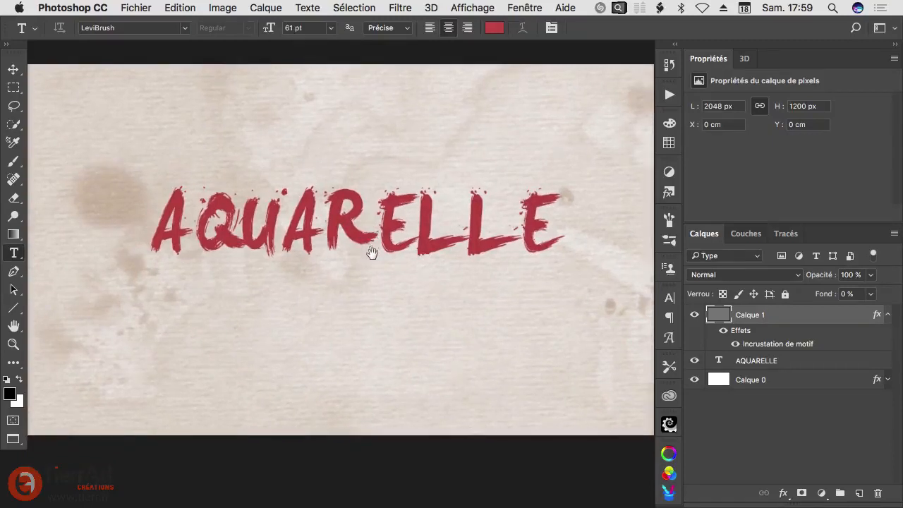
click(285, 226)
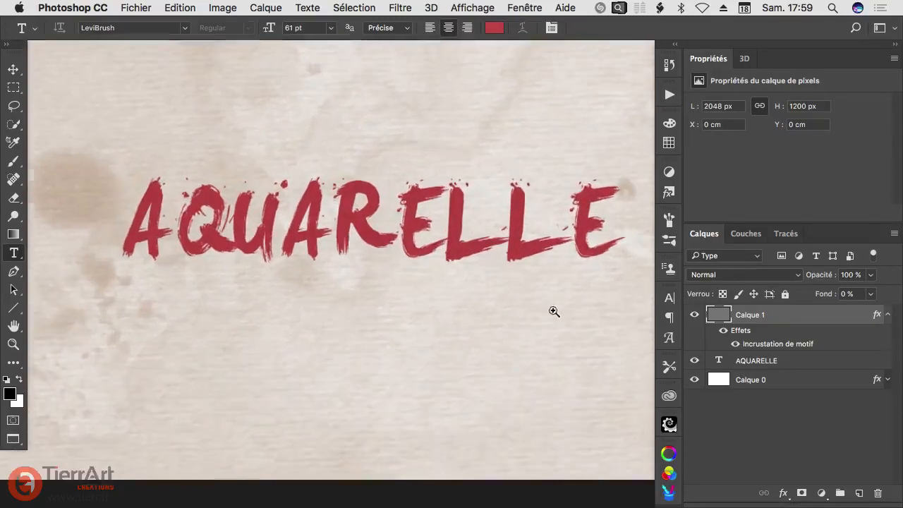
click(887, 315)
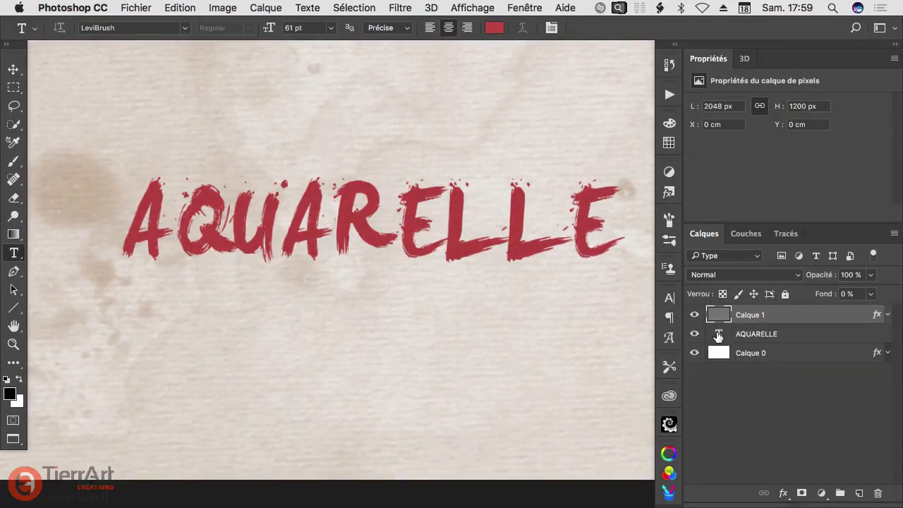
Step: Convert the AQUARELLE text layer into a smart object
click(805, 334)
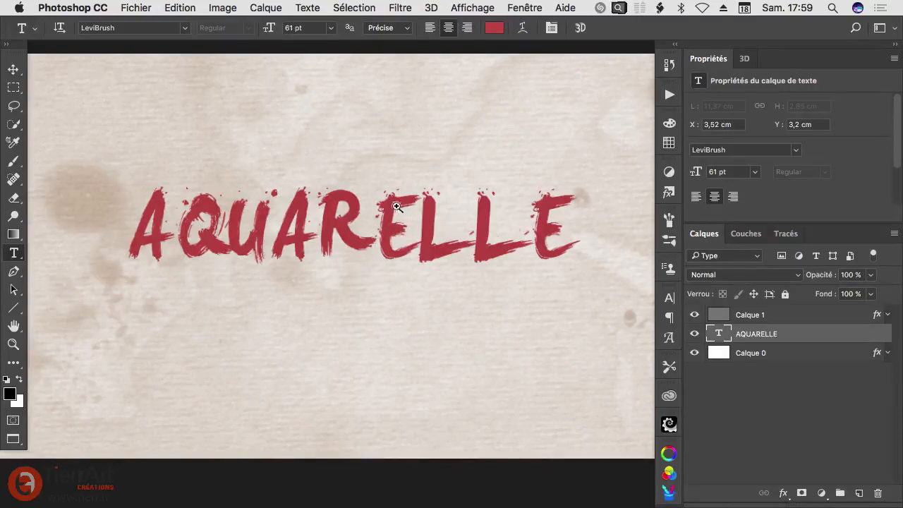
drag(397, 207, 332, 176)
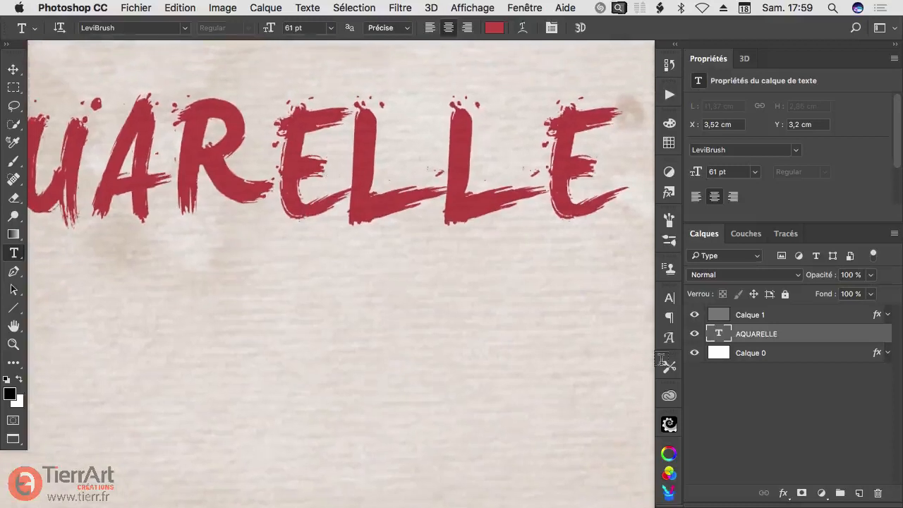
right_click(813, 339)
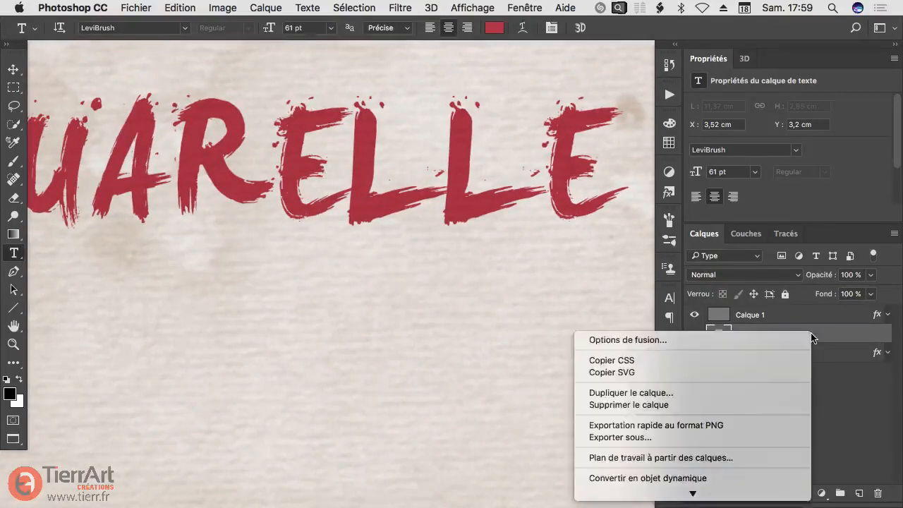
click(597, 478)
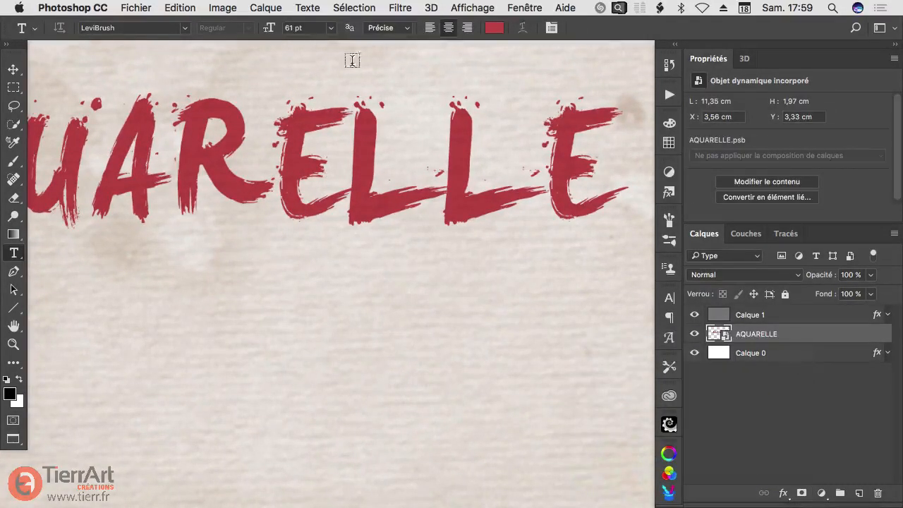
Step: Apply a Gaussian Blur (Flou gaussien) smart filter with a 3.0 pixel radius to the AQUARELLE smart object
click(399, 8)
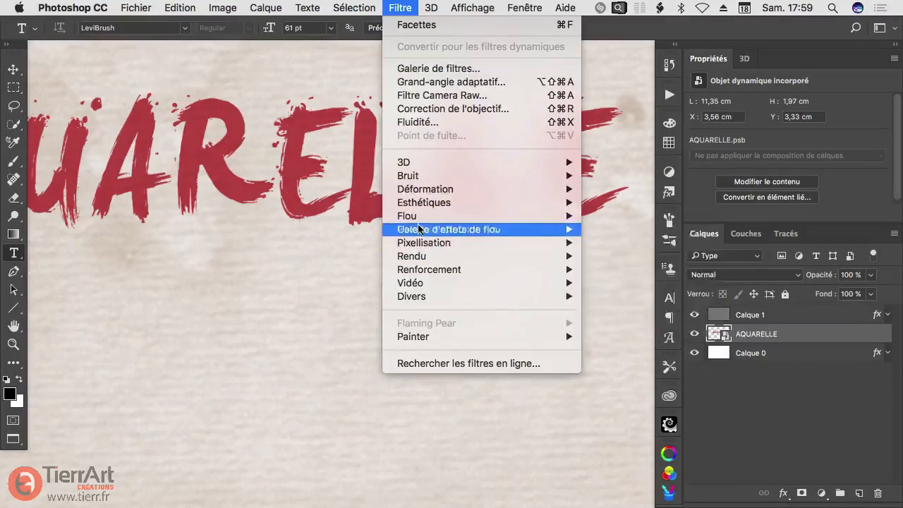
mouse_move(416, 216)
click(622, 283)
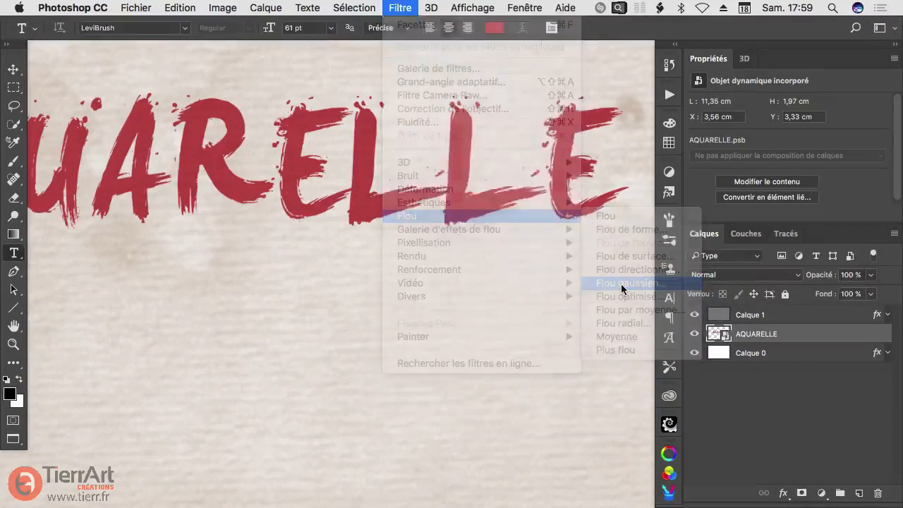
drag(448, 189, 469, 209)
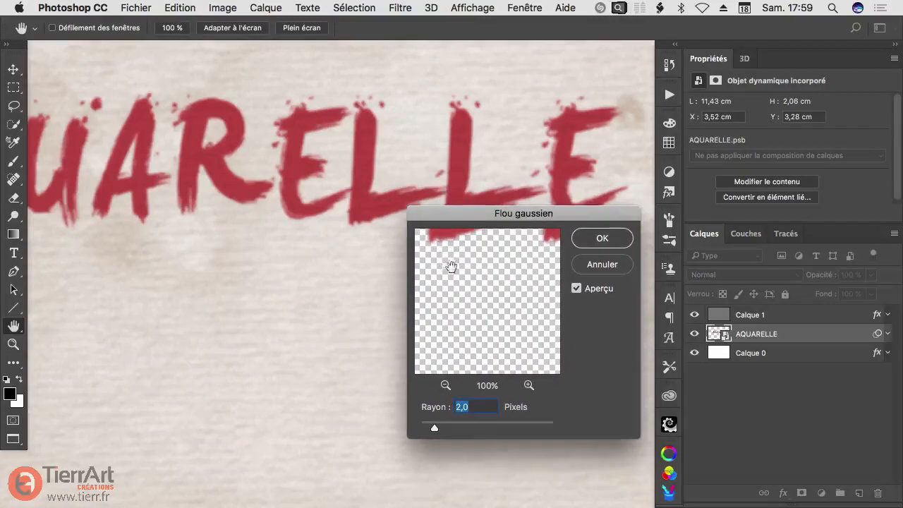
drag(466, 277, 503, 328)
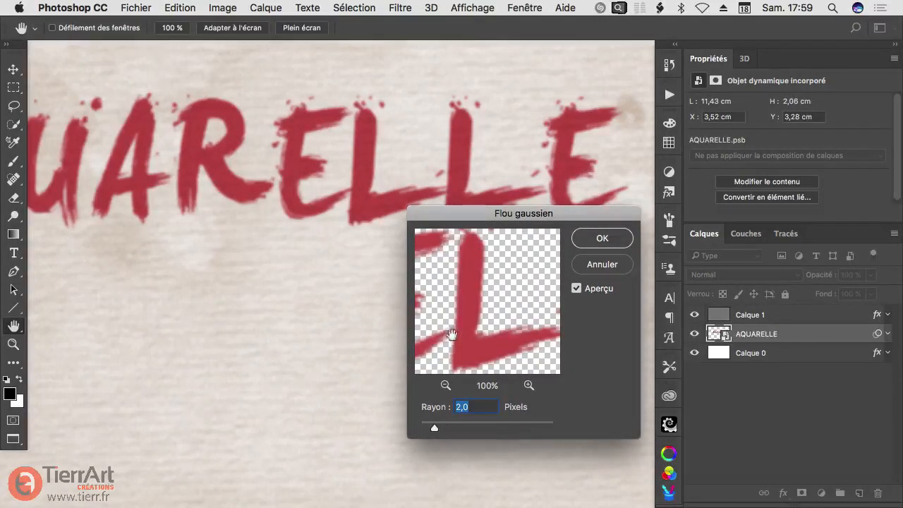
drag(434, 428, 434, 430)
drag(469, 321, 481, 312)
drag(433, 430, 442, 430)
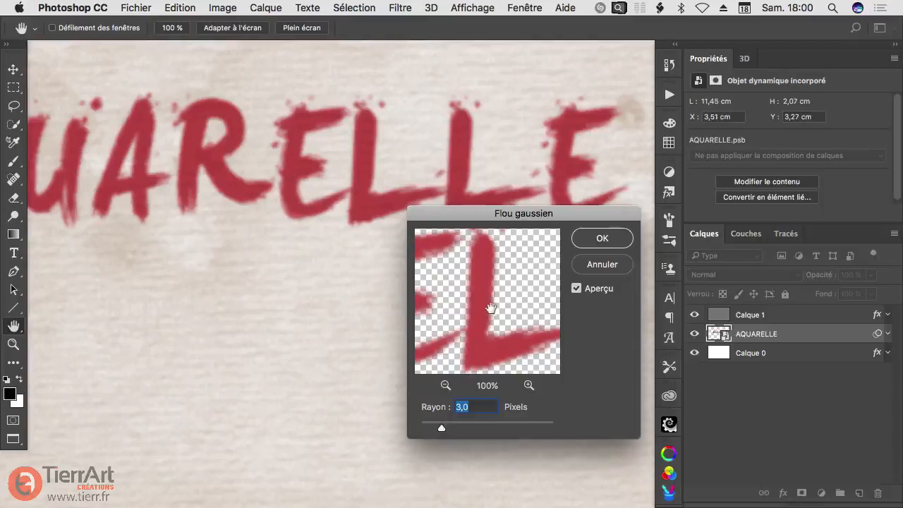
mouse_move(484, 302)
mouse_down()
mouse_move(477, 282)
mouse_move(483, 304)
mouse_up()
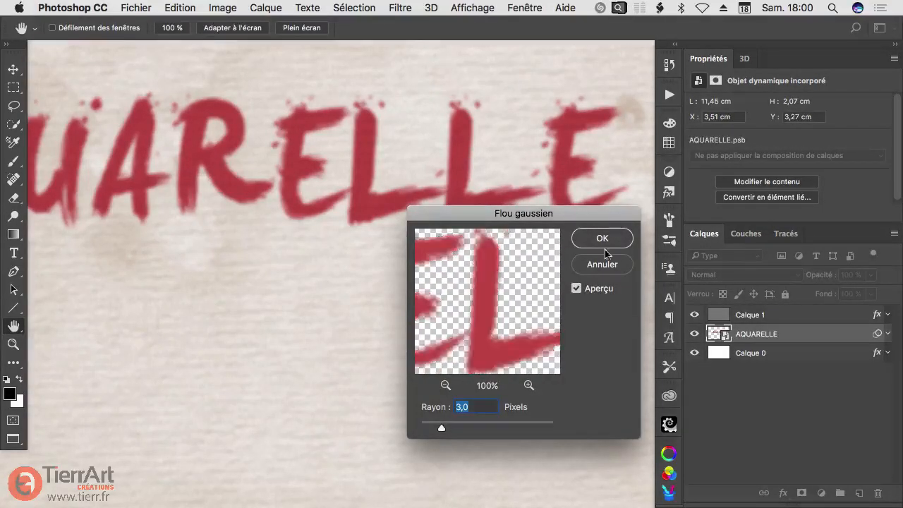
click(602, 237)
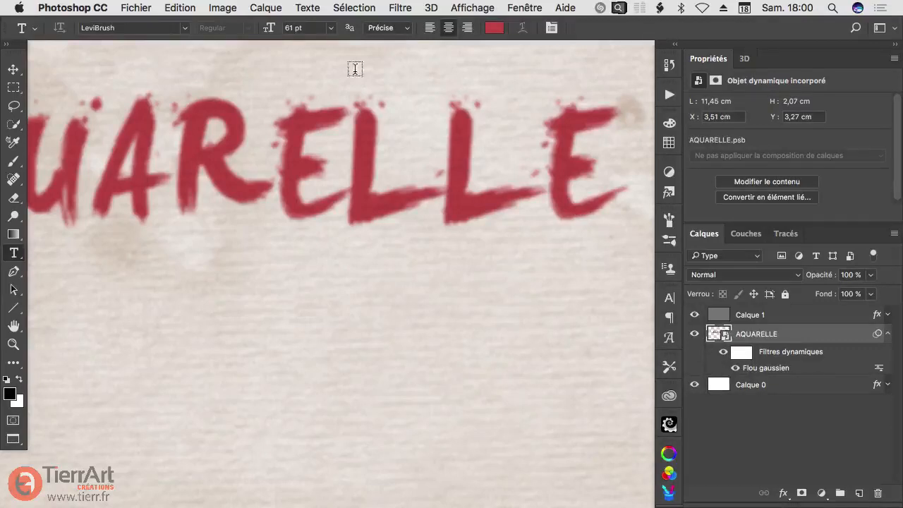
Step: Apply the Ondulation distortion filter to AQUARELLE with a value of 66% and frequency Moyenne
click(397, 7)
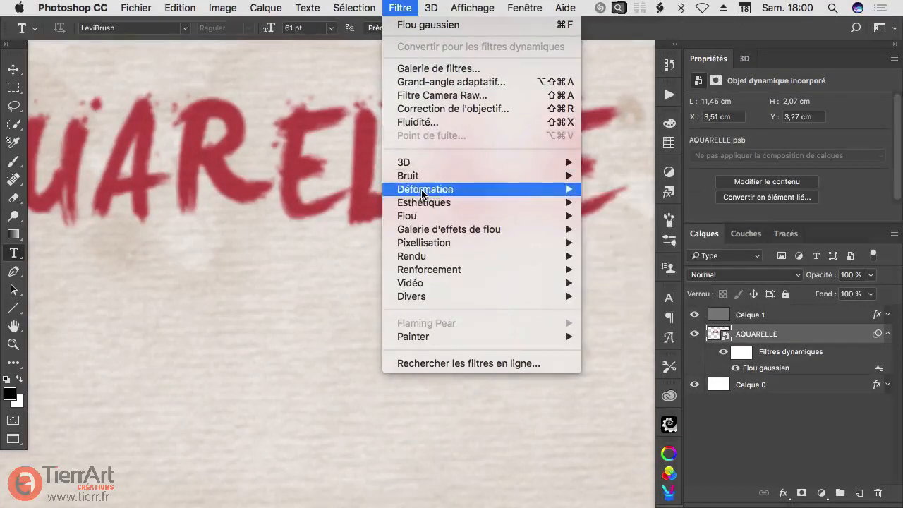
mouse_move(421, 189)
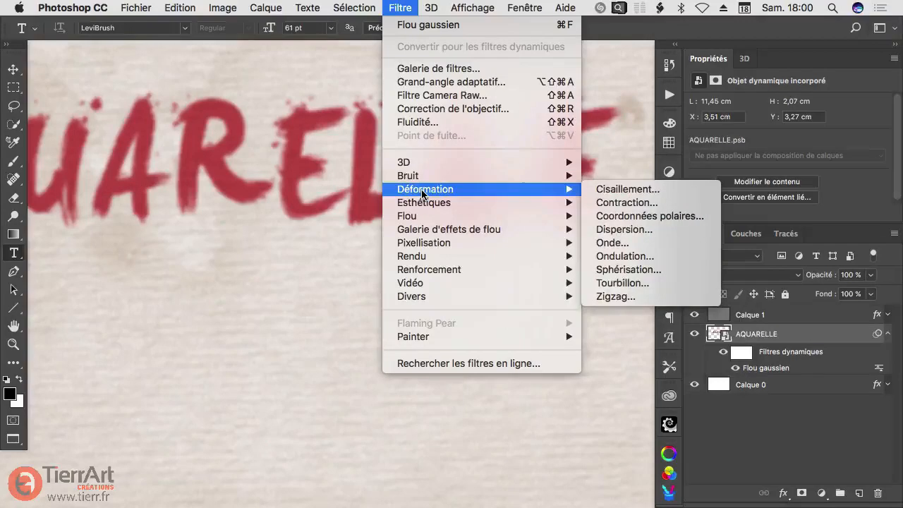
click(615, 258)
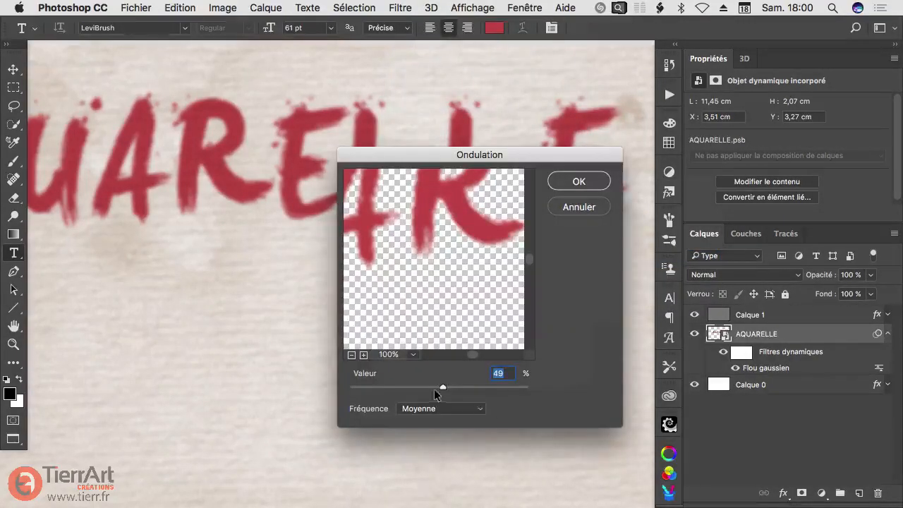
drag(448, 386, 470, 389)
drag(440, 202, 433, 239)
drag(465, 388, 441, 387)
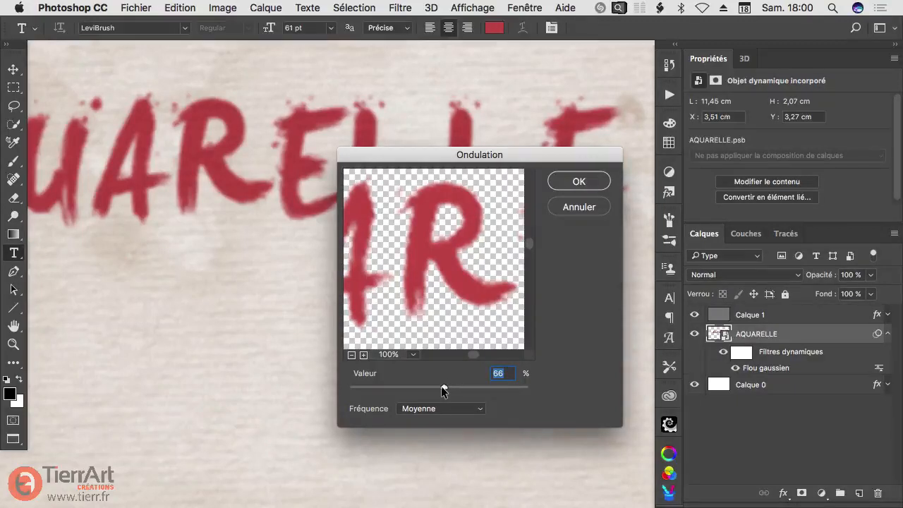
super+click(438, 241)
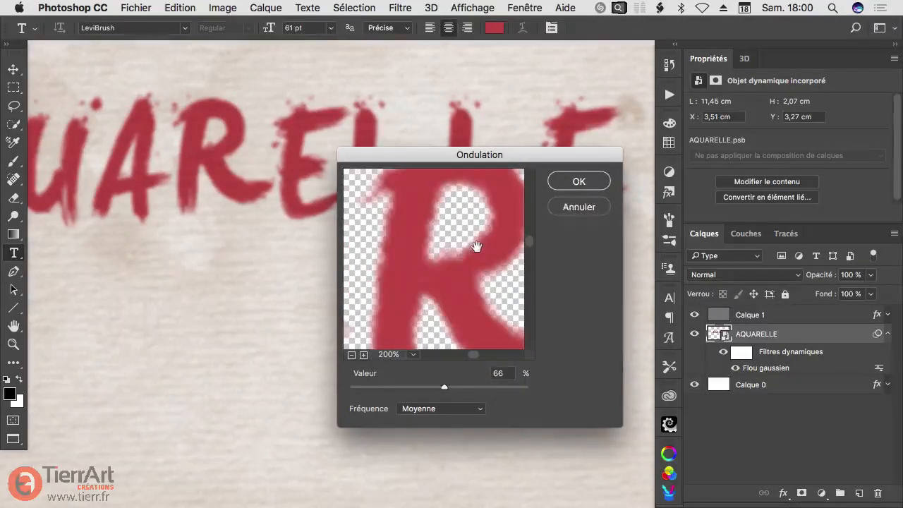
click(579, 182)
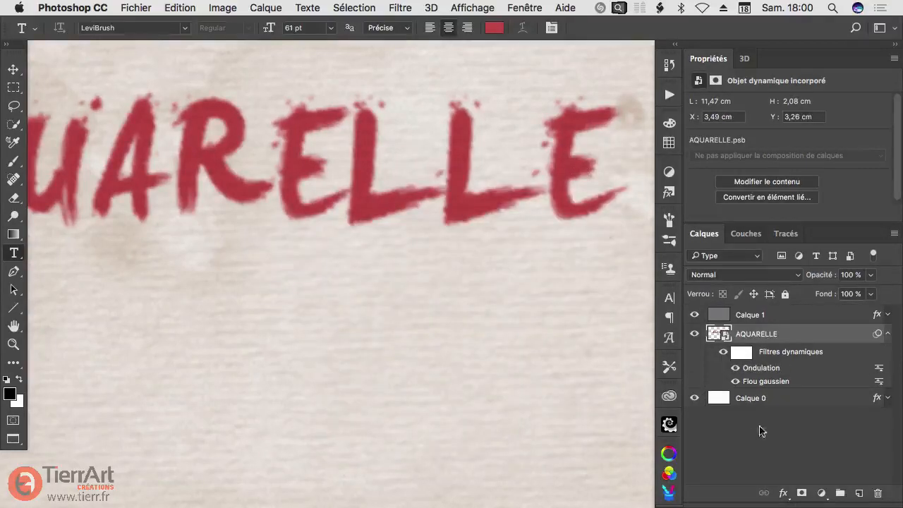
Step: Hide the Flou gaussien and Ondulation smart filters, then show them again to compare the lettering
click(734, 382)
click(733, 368)
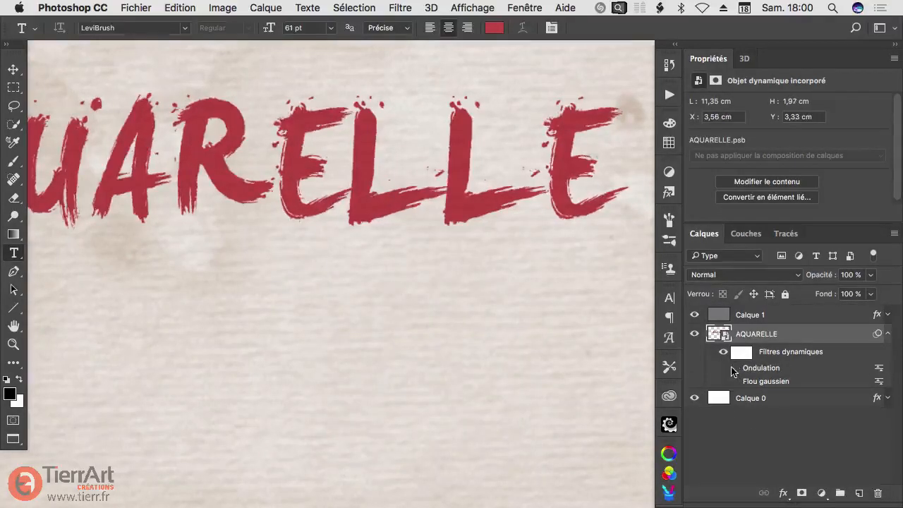
click(735, 368)
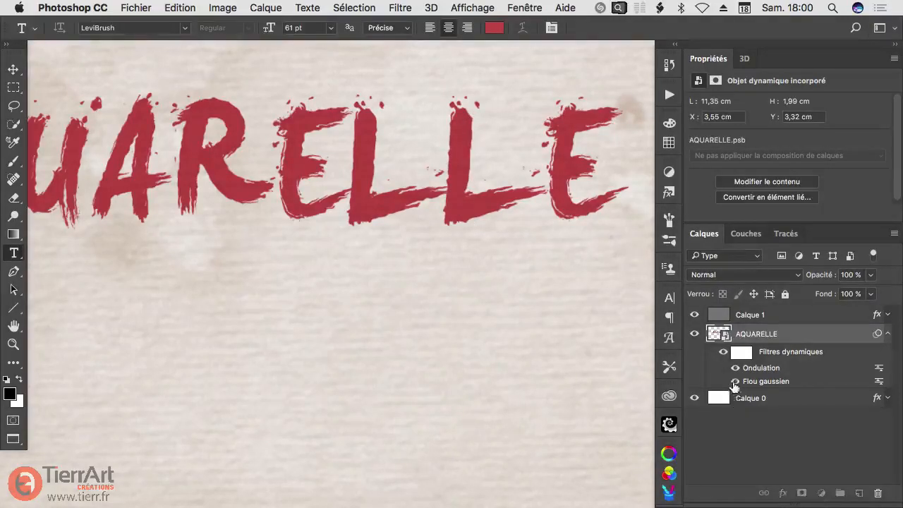
click(735, 381)
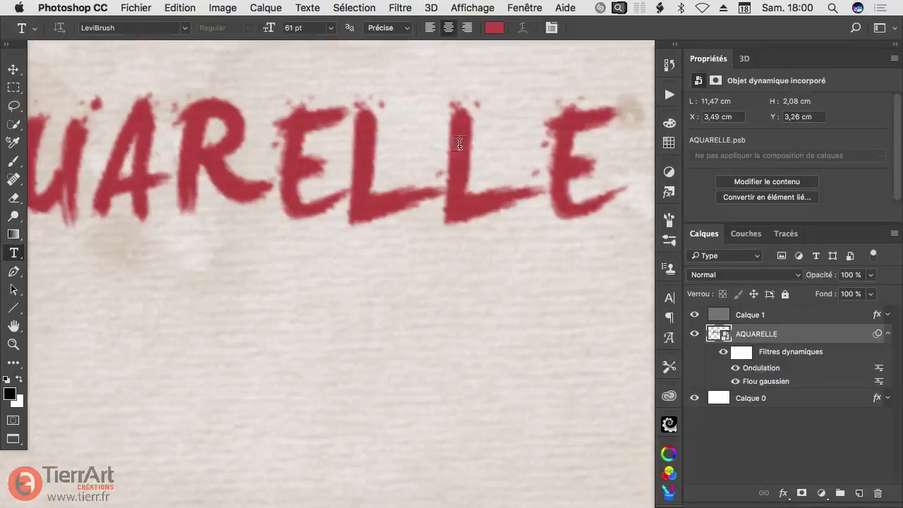
Step: Apply the Facettes pixelation filter to the AQUARELLE smart object
click(430, 7)
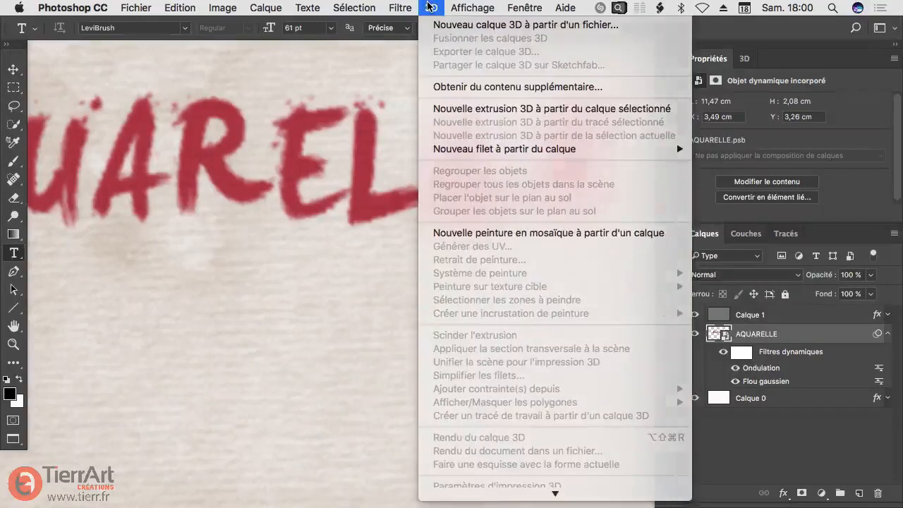
mouse_move(396, 8)
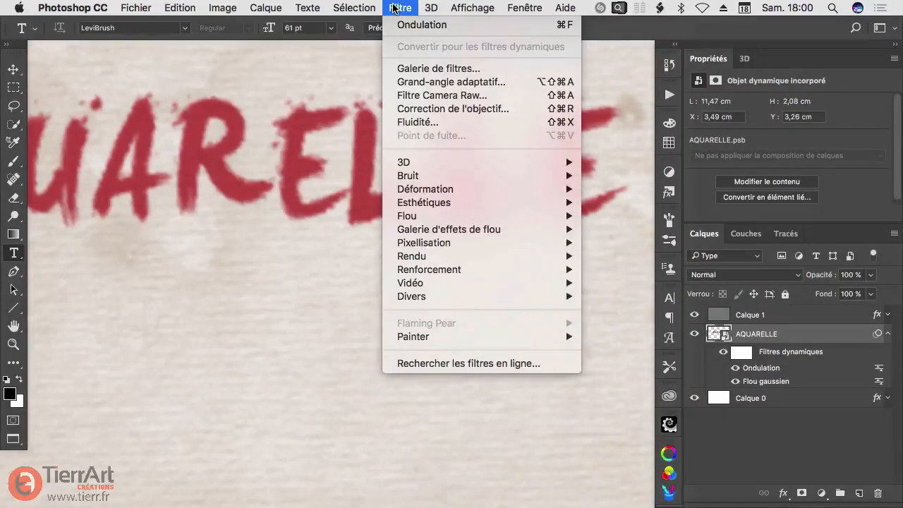
mouse_move(414, 244)
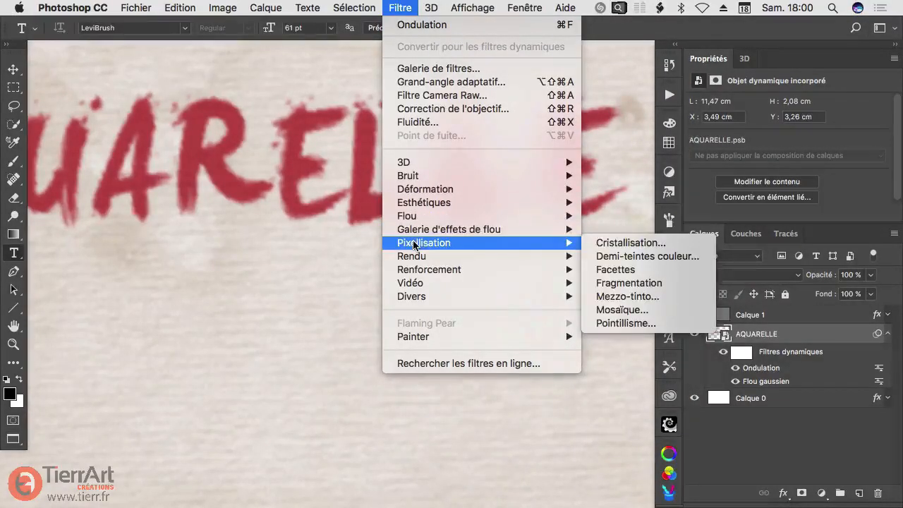
click(614, 271)
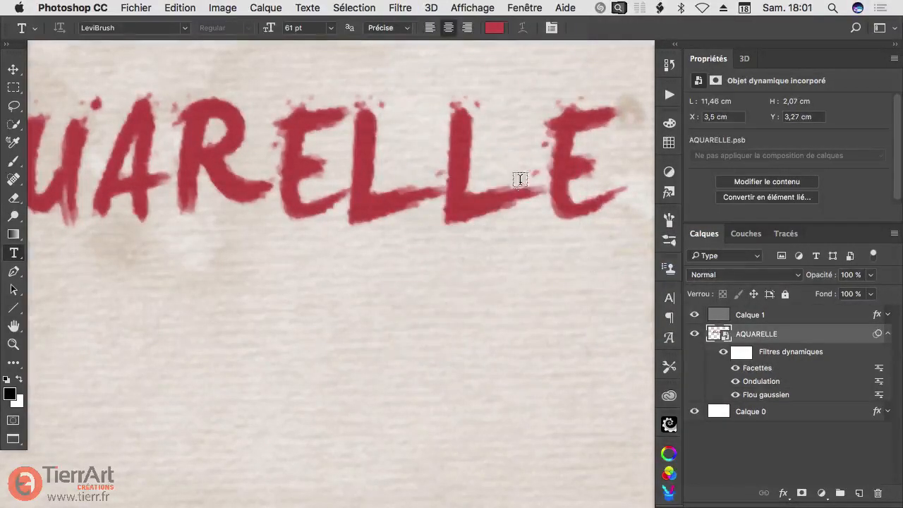
Step: Examine the letters LLE up close, toggling the Flou gaussien, Facettes and Ondulation filters off and back on
drag(506, 183, 550, 200)
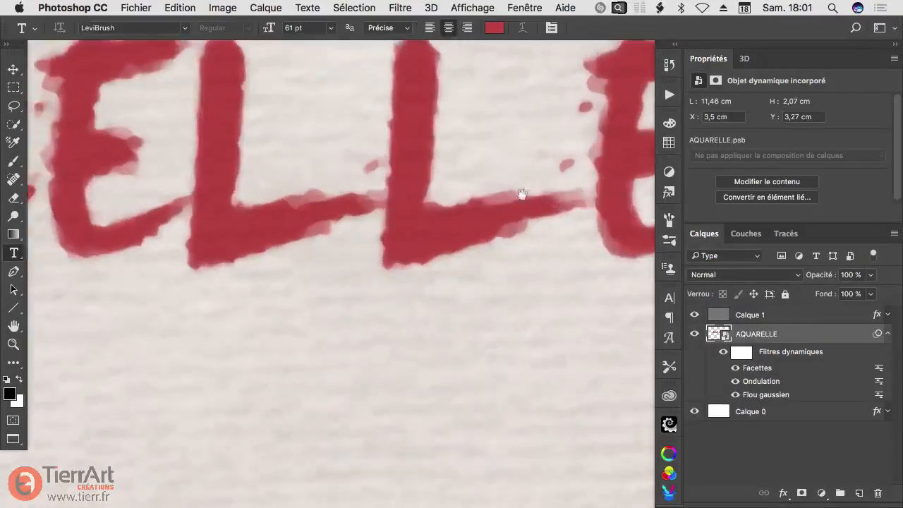
drag(457, 192, 373, 258)
drag(436, 273, 443, 274)
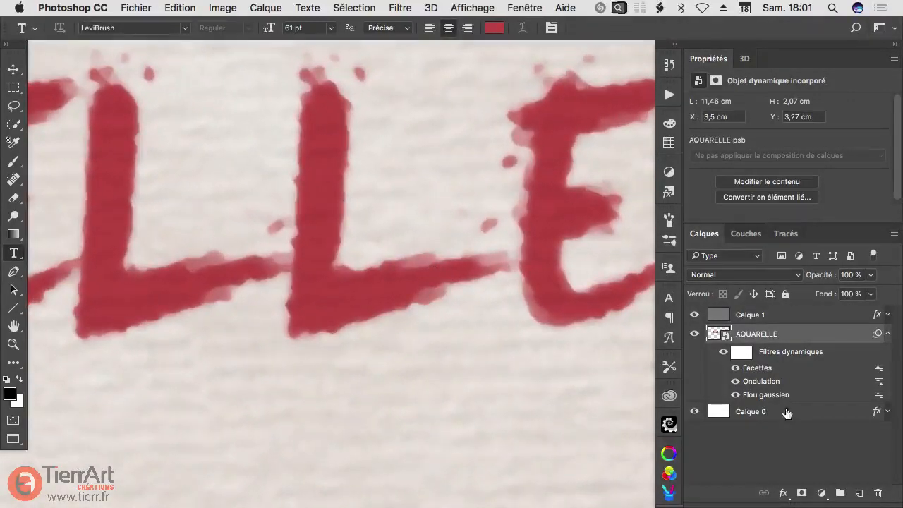
click(735, 395)
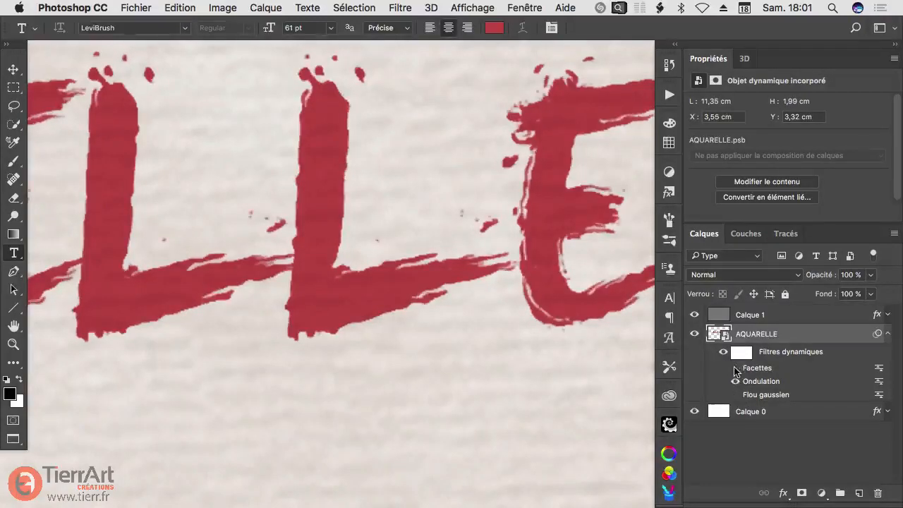
click(735, 369)
click(735, 369)
click(735, 369)
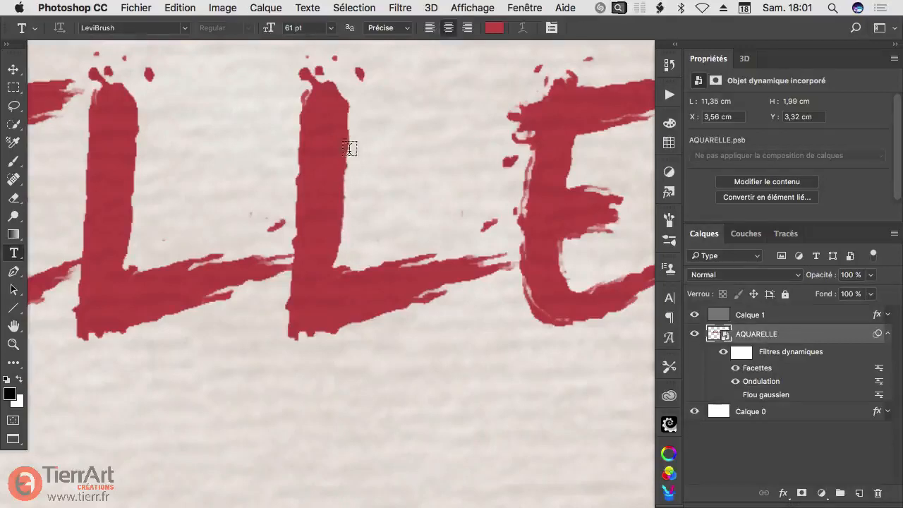
click(735, 381)
click(735, 381)
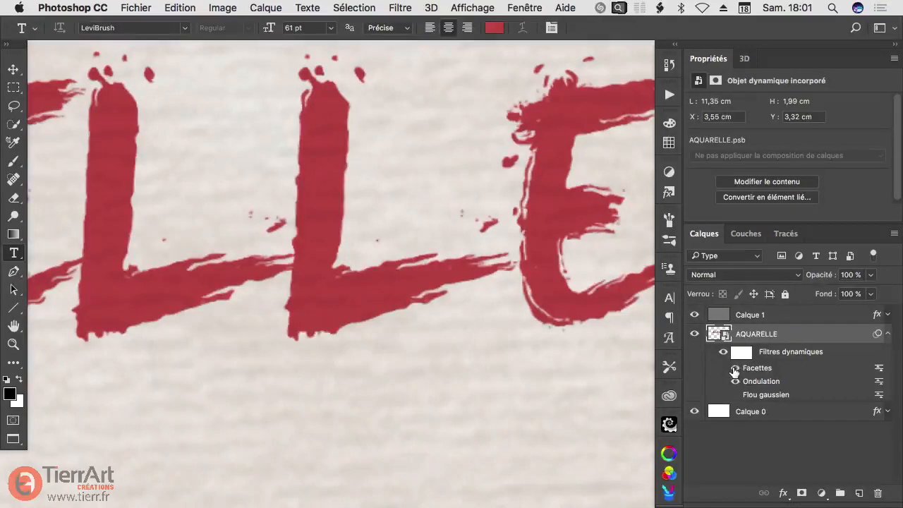
click(736, 394)
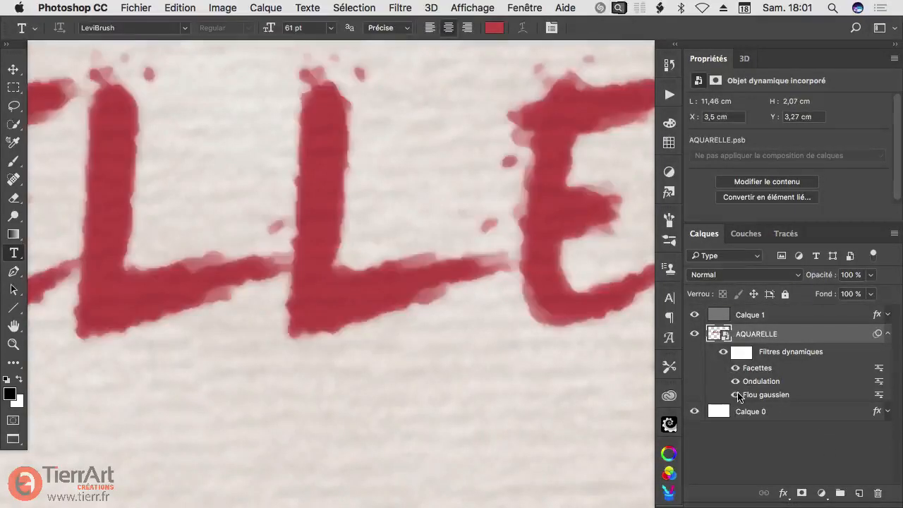
Step: Inspect the edges of the letters REL with the Flou gaussien filter switched off and on again
drag(514, 199, 479, 207)
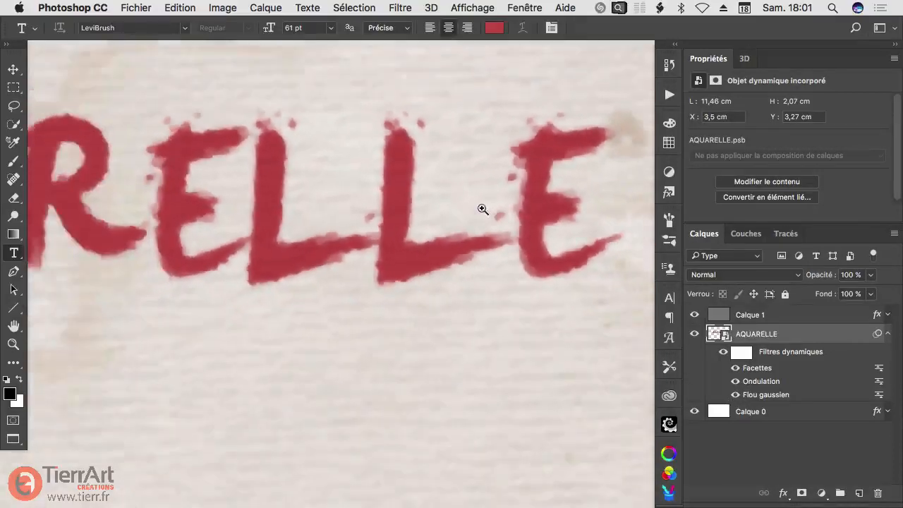
drag(233, 223, 357, 232)
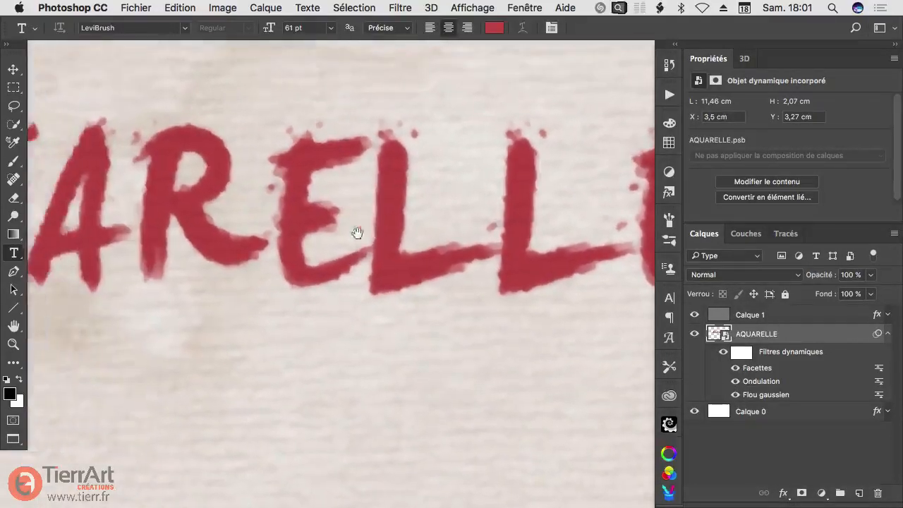
drag(275, 159, 297, 172)
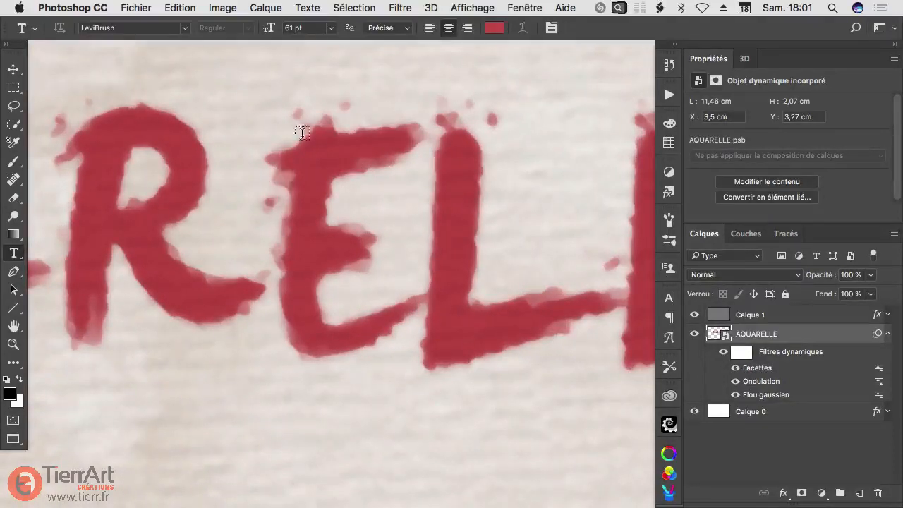
click(735, 395)
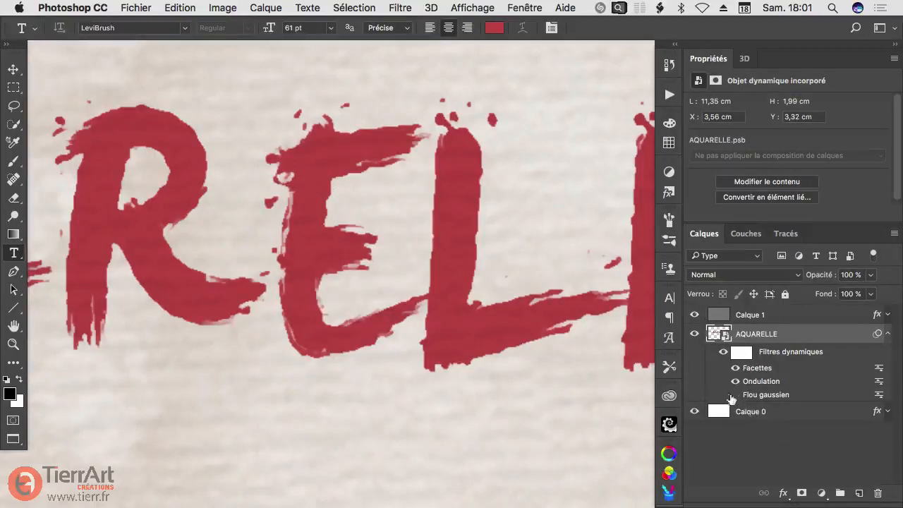
click(737, 395)
drag(280, 194, 284, 174)
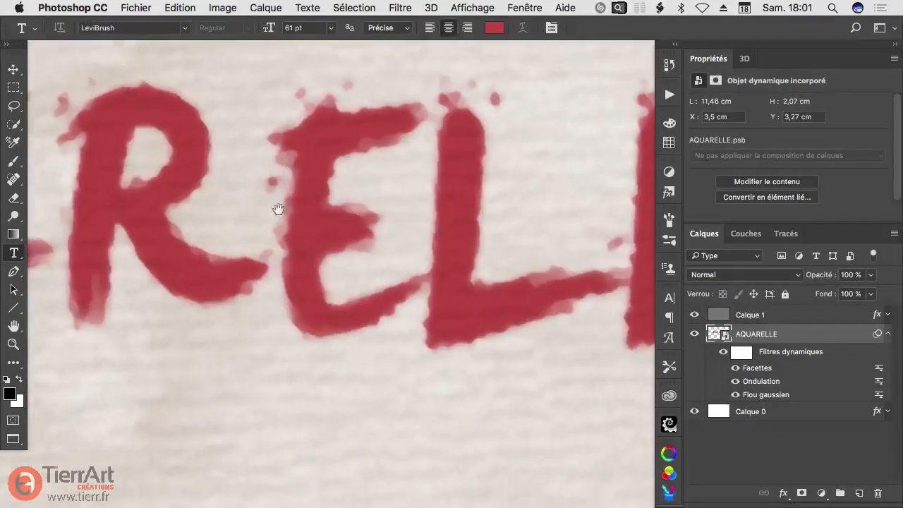
Step: Set the Flou gaussien smart filter's radius to 2 pixels on the AQUARELLE smart object
drag(281, 211, 246, 216)
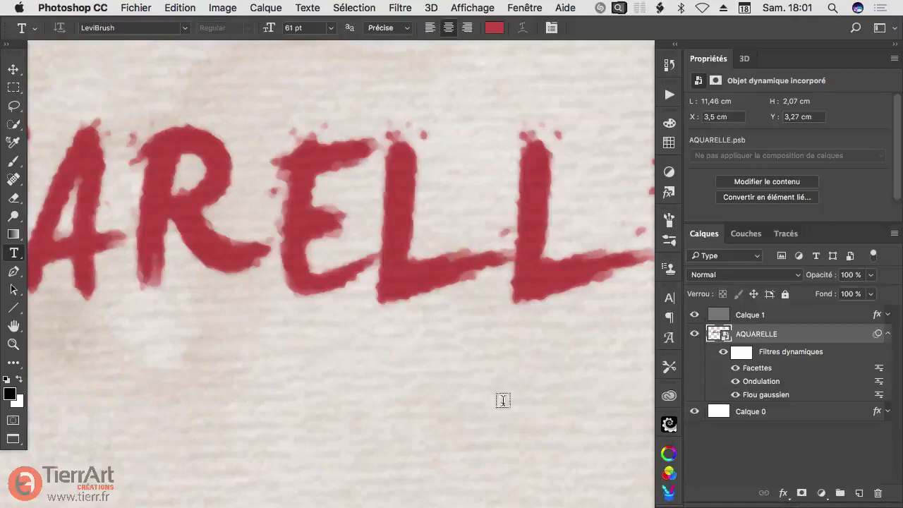
double_click(756, 395)
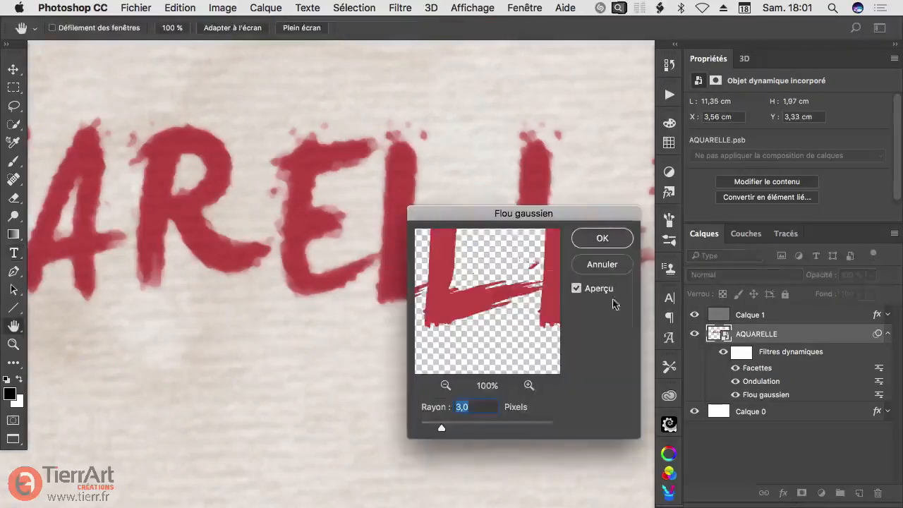
text(2)
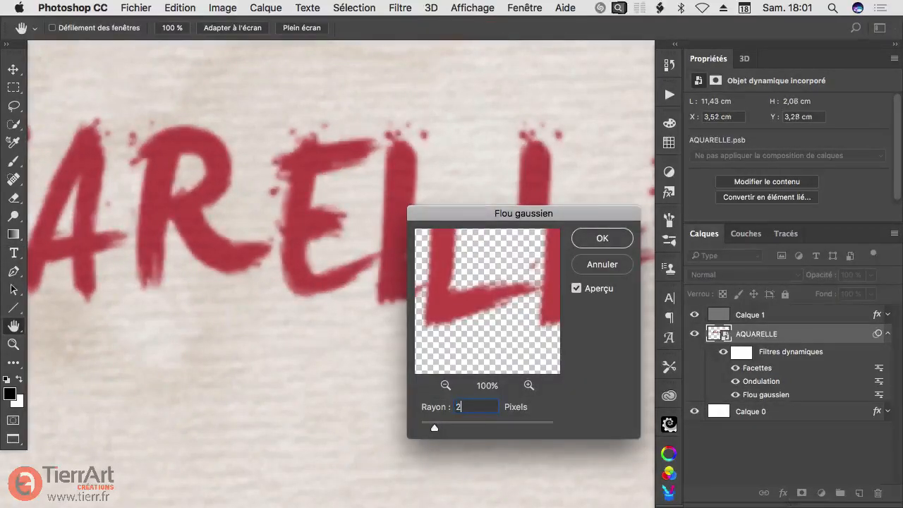
click(583, 238)
key(t)
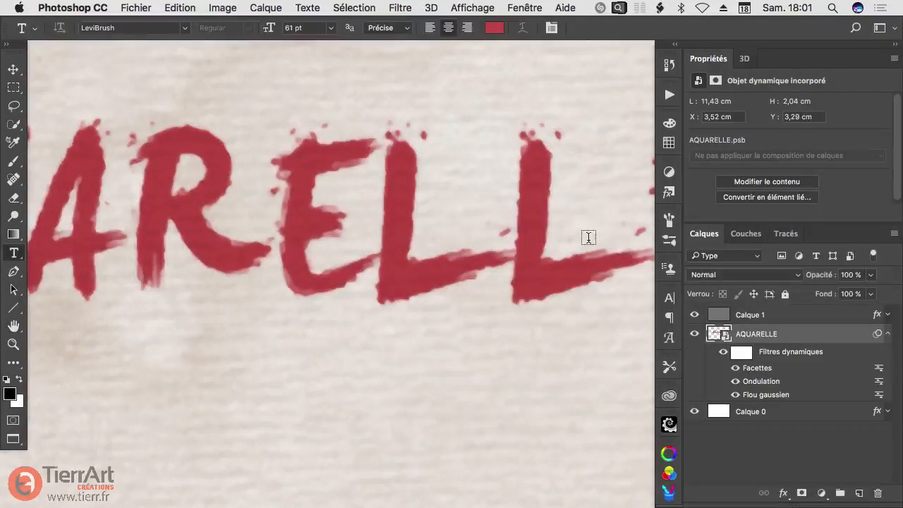
Step: Compare the lettering's edges with the Facettes filter, then the Flou gaussien filter, switched off and back on
super+click(295, 205)
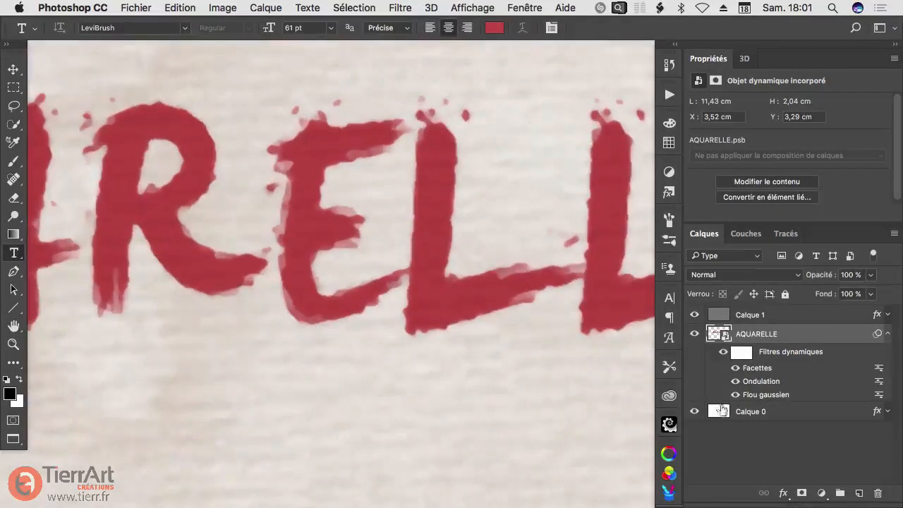
click(735, 368)
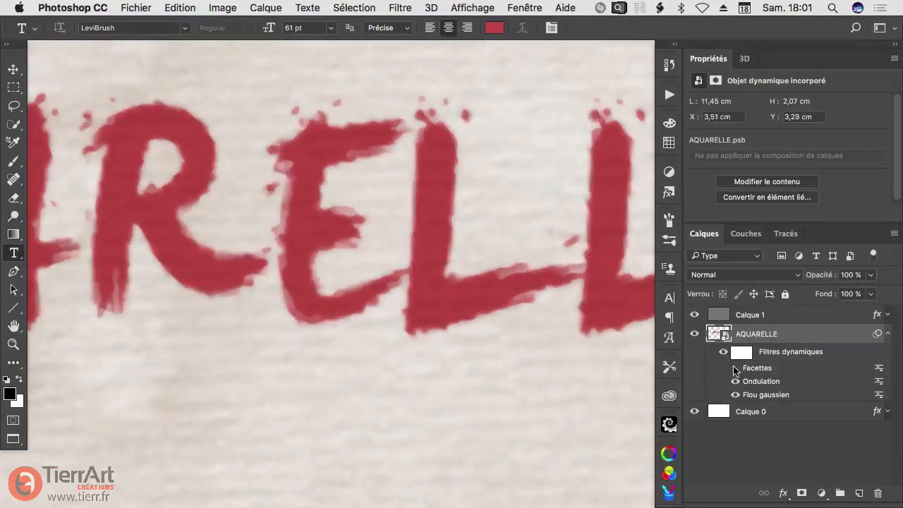
click(735, 368)
click(736, 395)
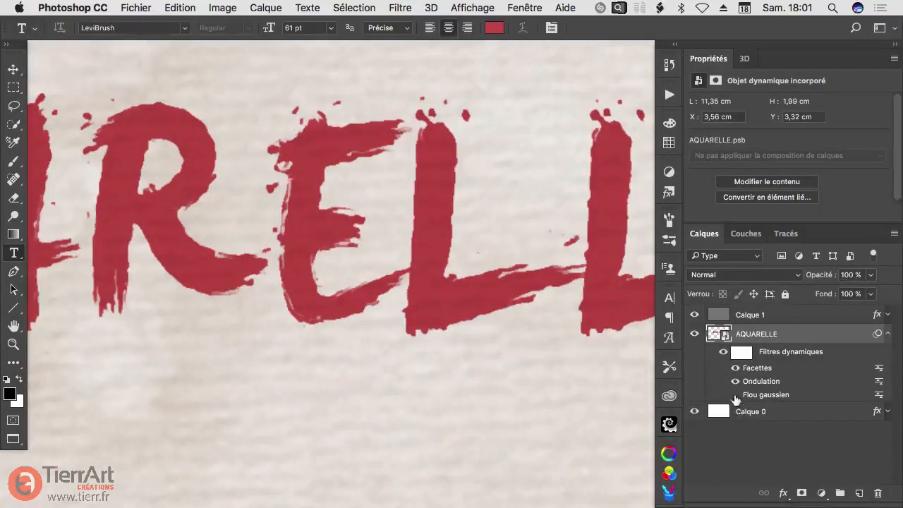
click(735, 395)
drag(366, 205, 322, 238)
alt+click(404, 227)
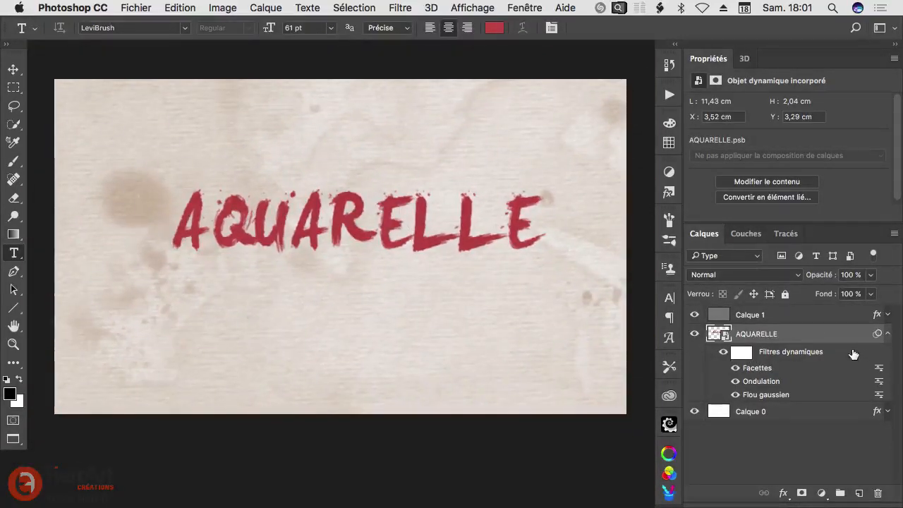
Step: Add a pattern overlay to the AQUARELLE layer using the mottled grey texture at the end of the pattern set
drag(281, 227, 395, 228)
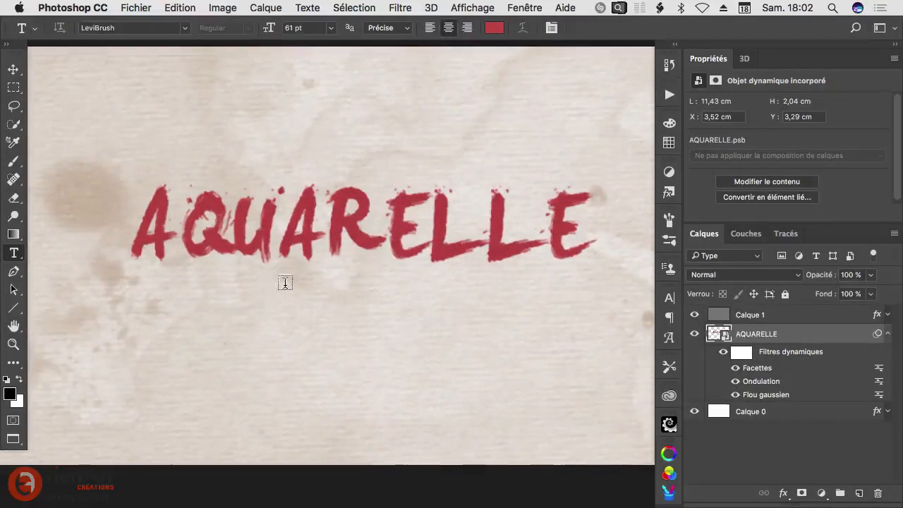
drag(336, 252, 359, 141)
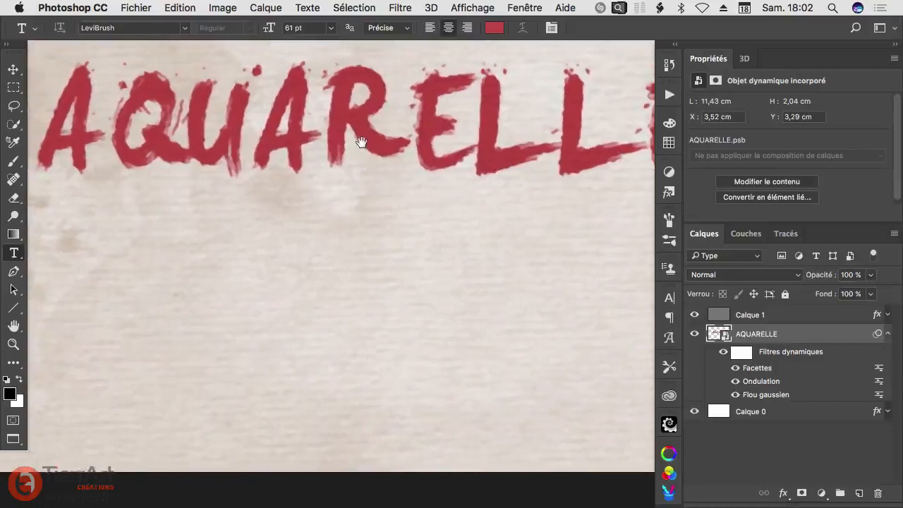
double_click(823, 338)
drag(286, 97, 252, 168)
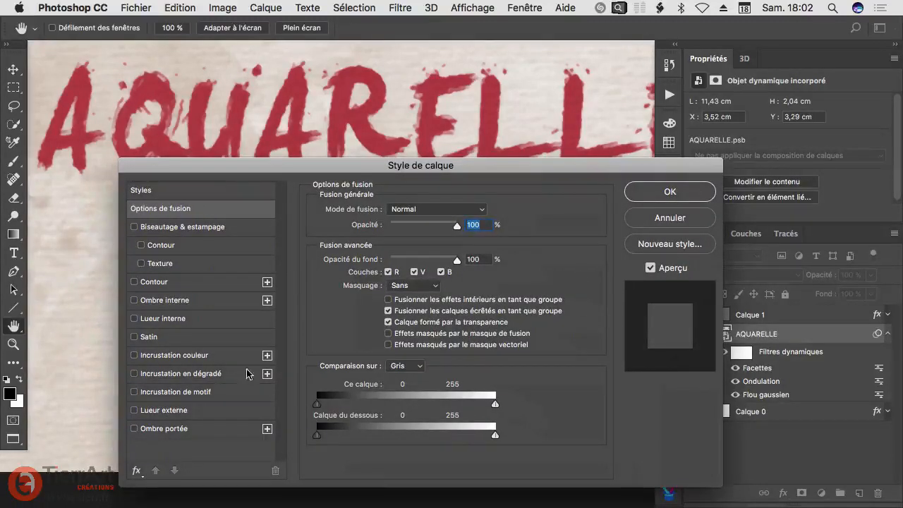
click(146, 392)
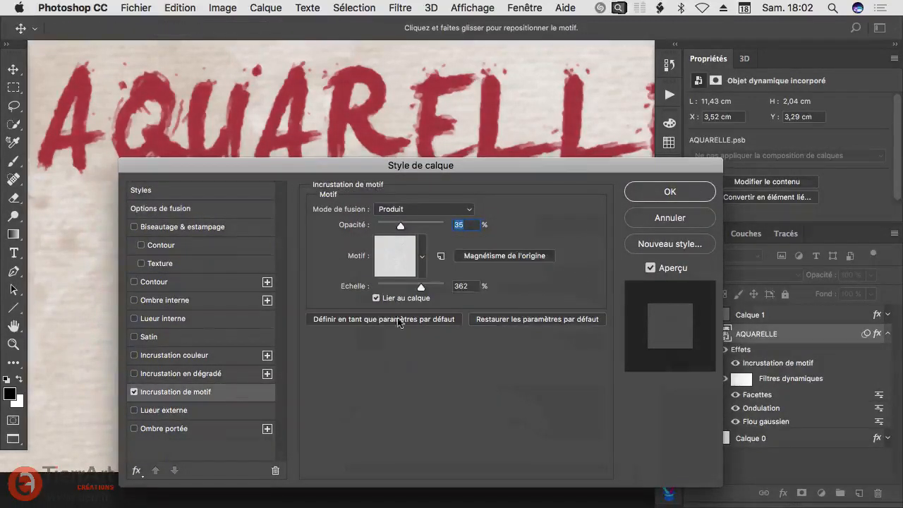
click(422, 257)
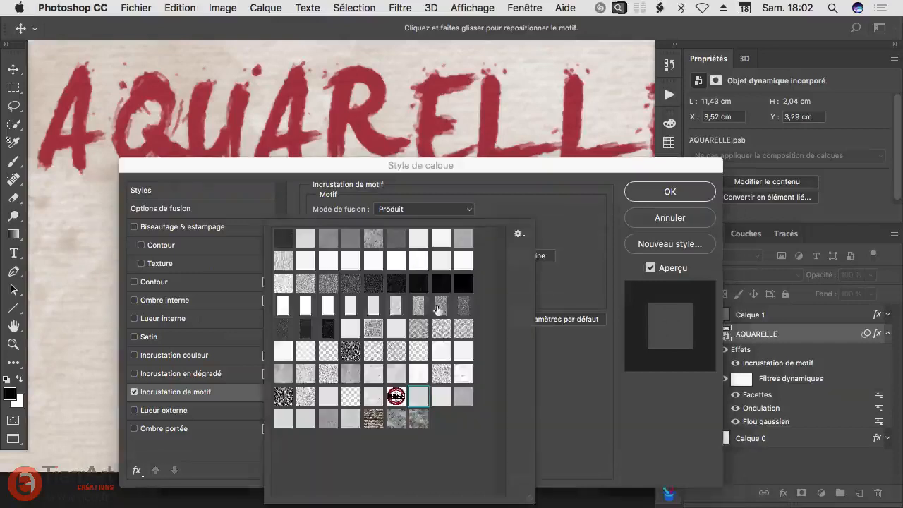
click(419, 422)
click(423, 213)
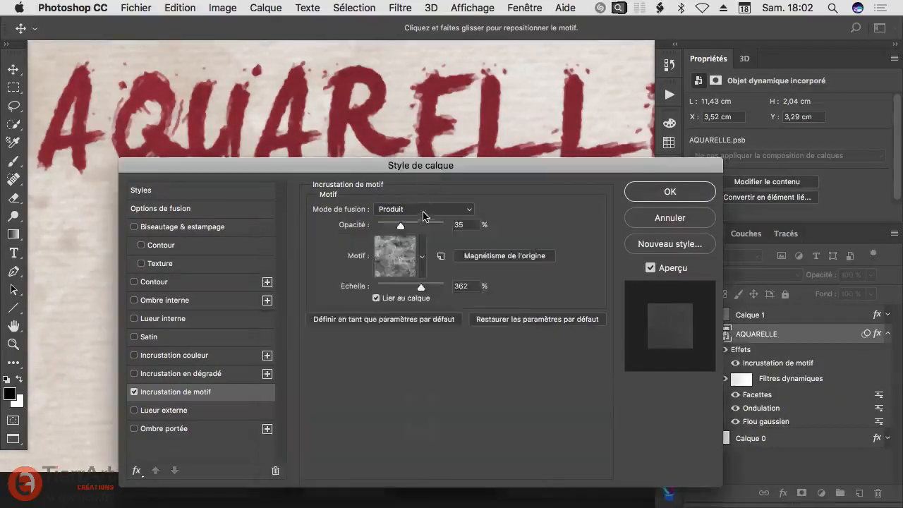
Step: Set the lettering's pattern overlay to 100% opacity with the Normal blend mode
drag(402, 226, 450, 237)
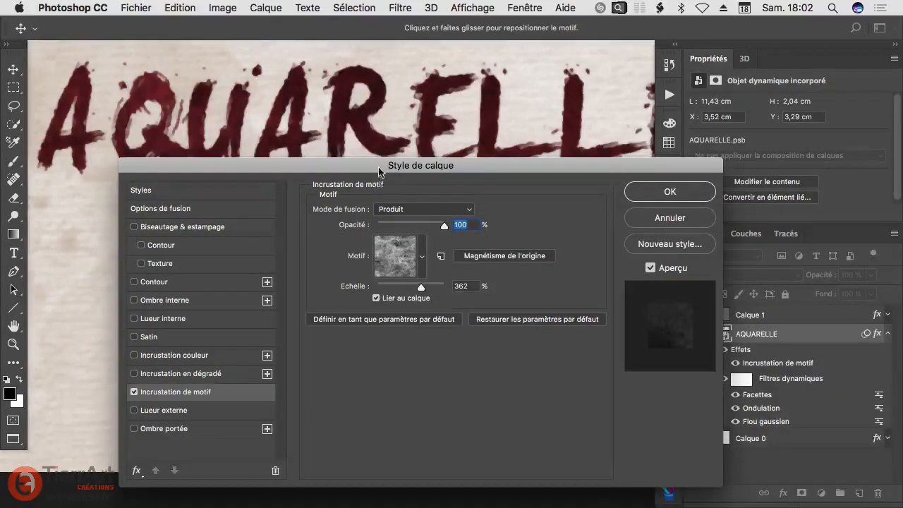
drag(379, 165, 373, 186)
click(412, 229)
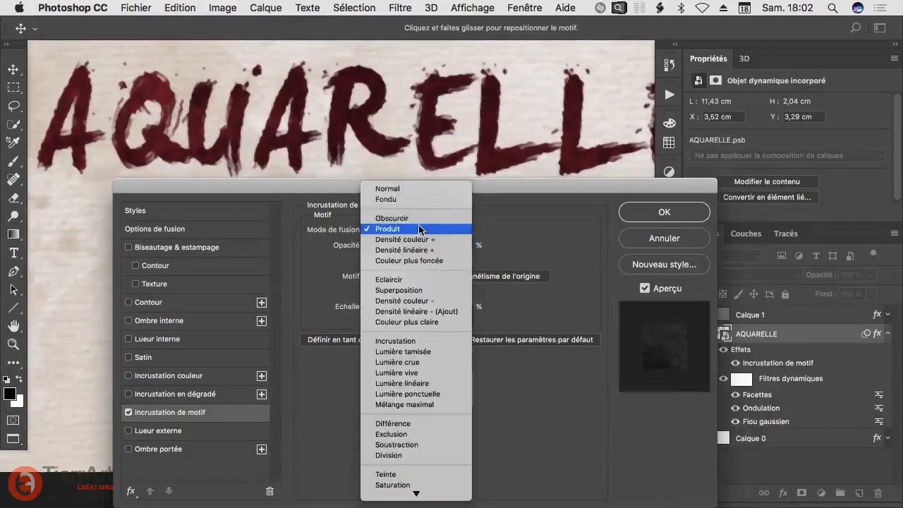
click(405, 191)
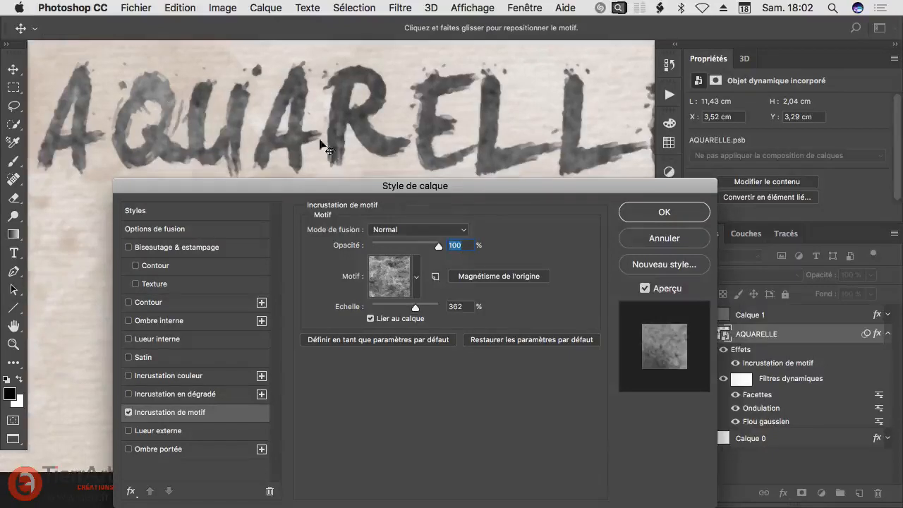
drag(408, 185, 404, 185)
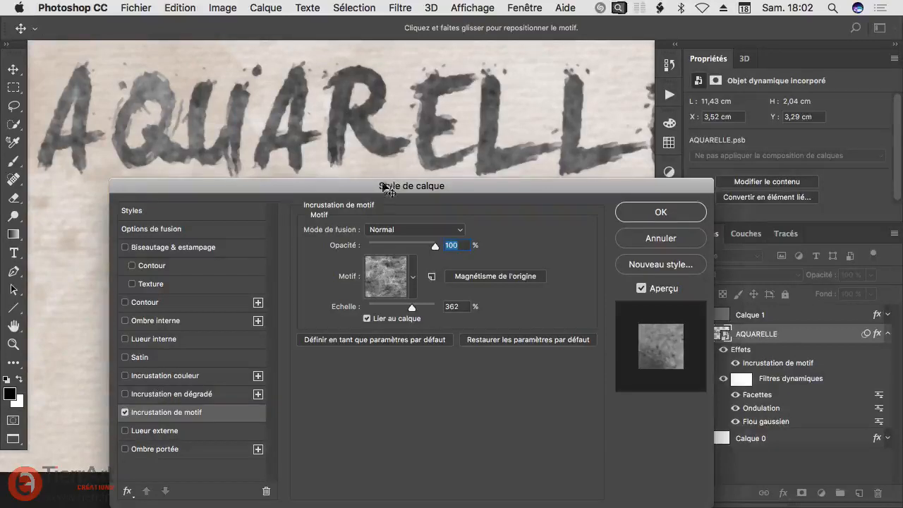
drag(384, 187, 358, 187)
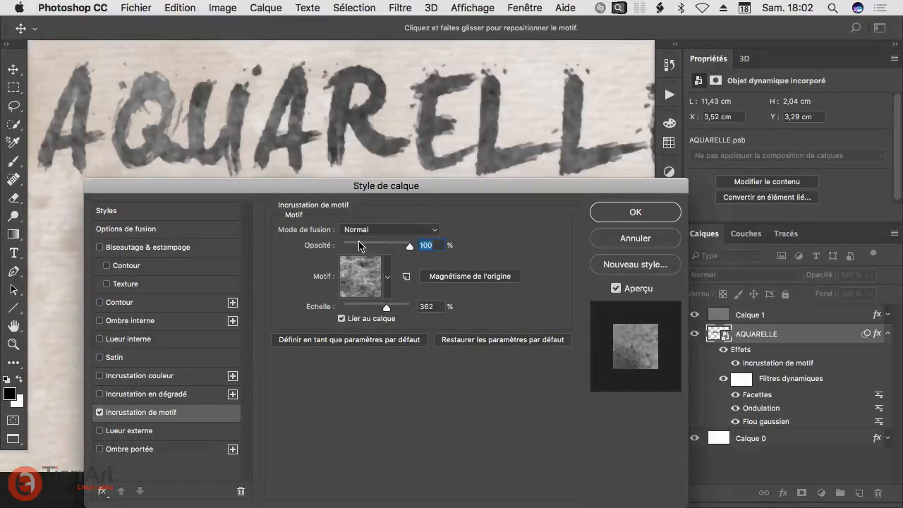
Step: Scale the pattern overlay to 93% and reposition its texture within the letters
click(387, 277)
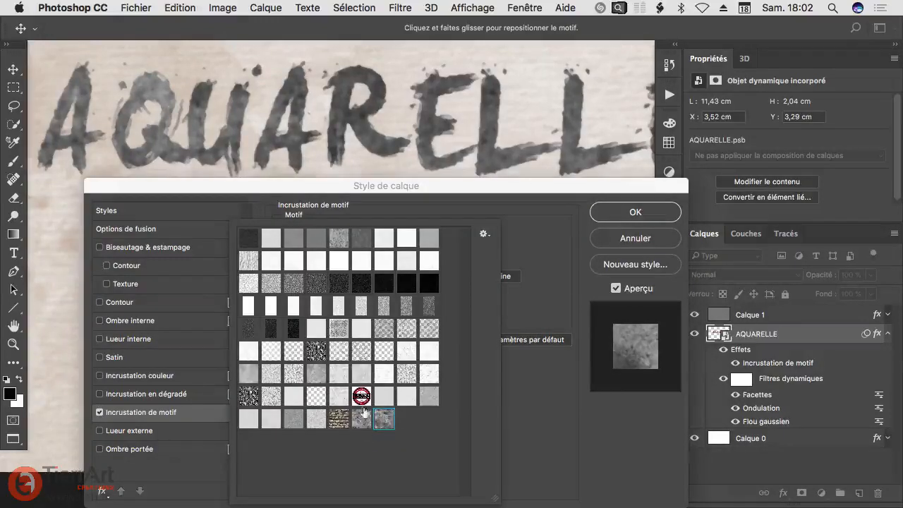
click(531, 220)
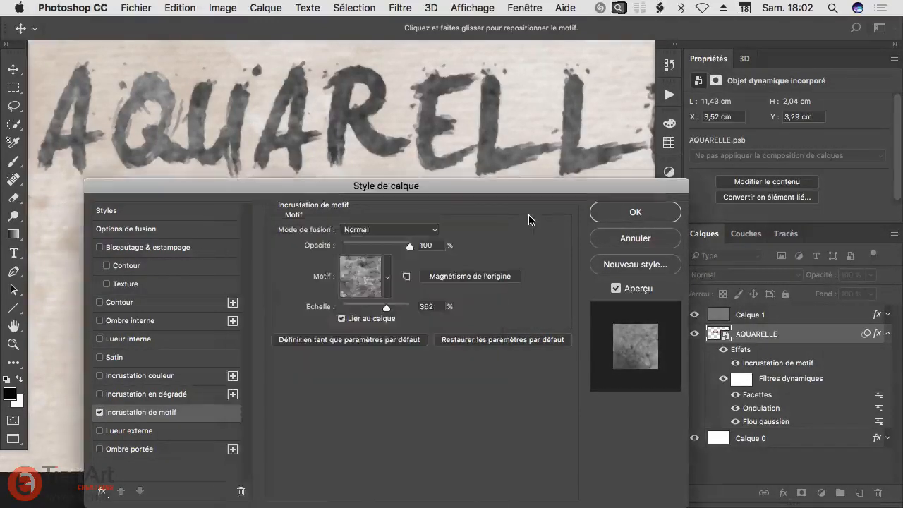
drag(372, 135, 368, 275)
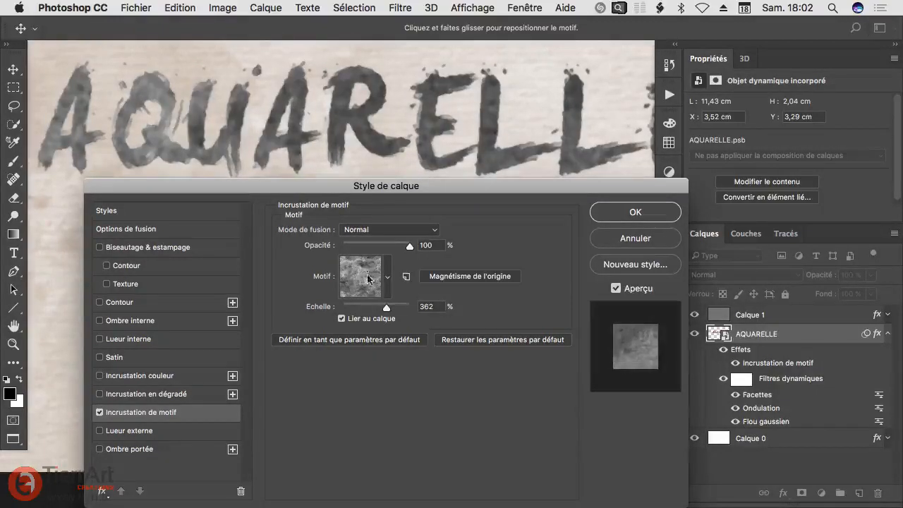
drag(376, 309, 375, 309)
drag(218, 74, 278, 118)
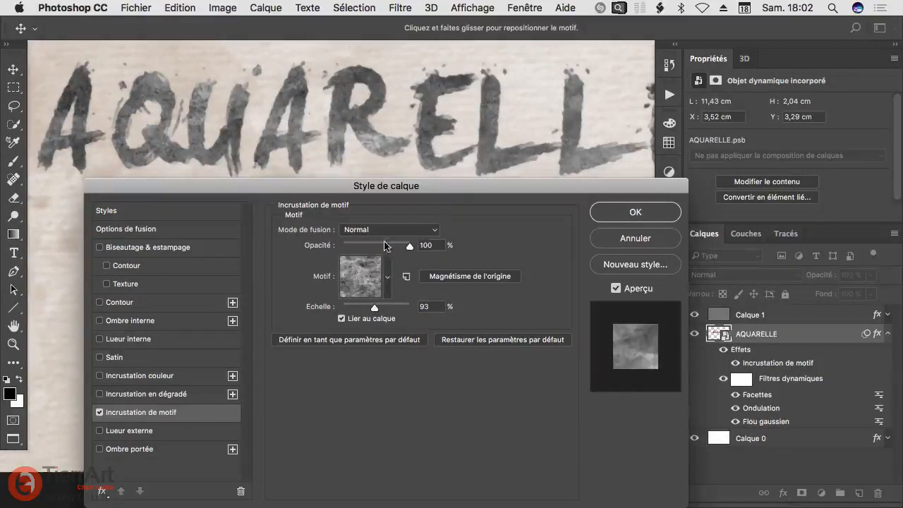
mouse_move(407, 248)
mouse_down()
mouse_move(380, 249)
mouse_move(421, 246)
mouse_up()
Step: Add an orange colour overlay to the lettering at 100% opacity in Couleur blend mode
click(140, 376)
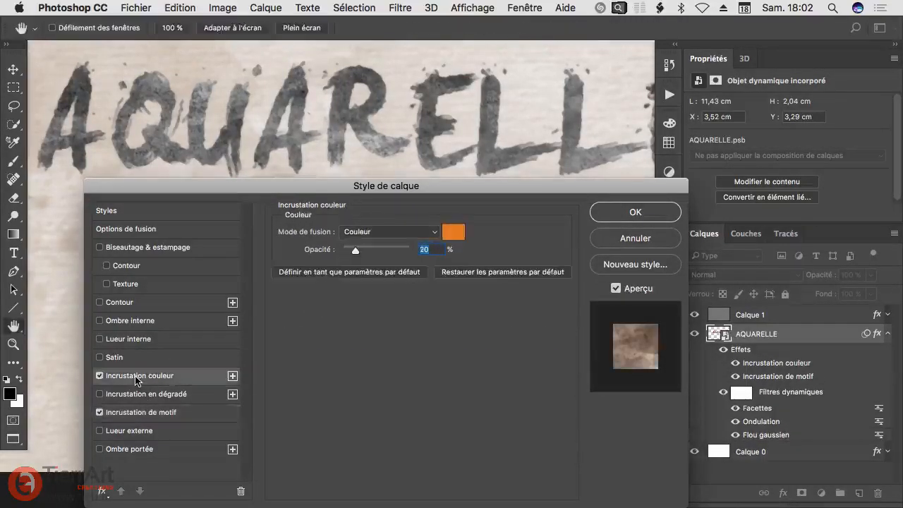
drag(406, 250, 429, 262)
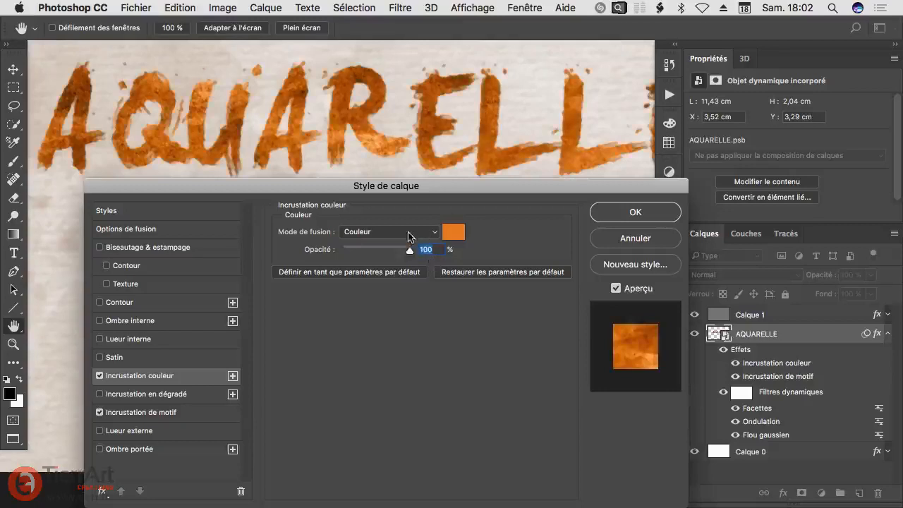
Step: Try the Normal blend mode on the orange colour overlay, then restore Couleur
click(378, 237)
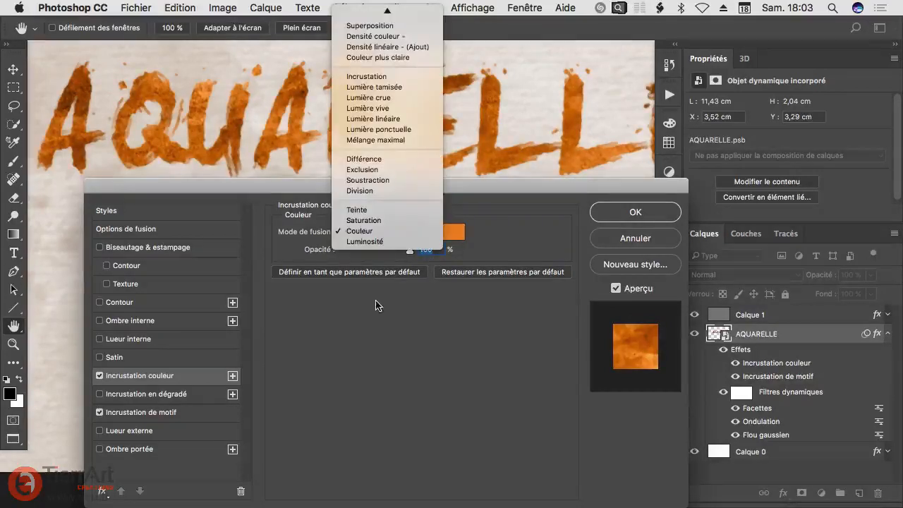
click(381, 9)
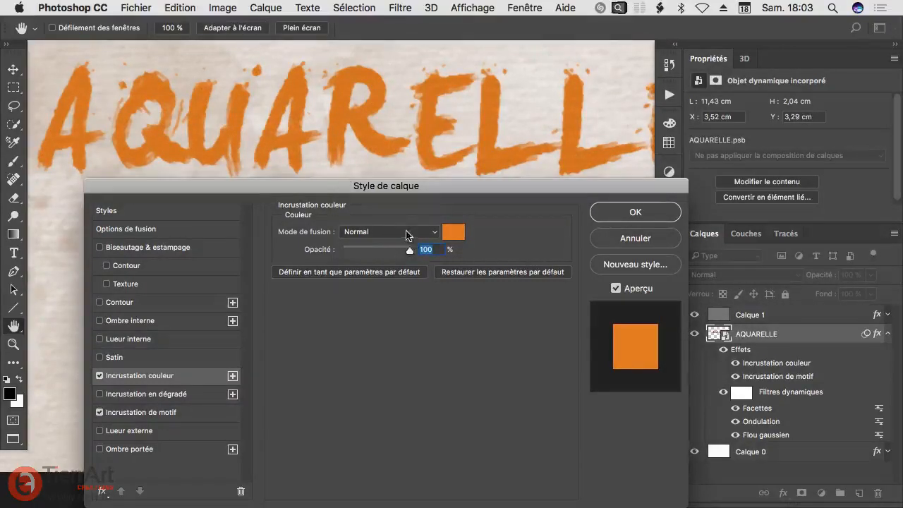
click(428, 233)
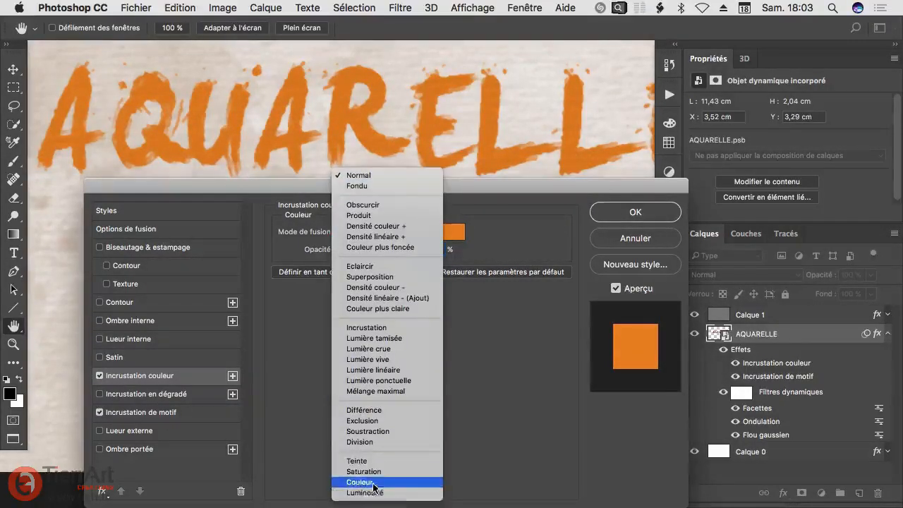
click(378, 483)
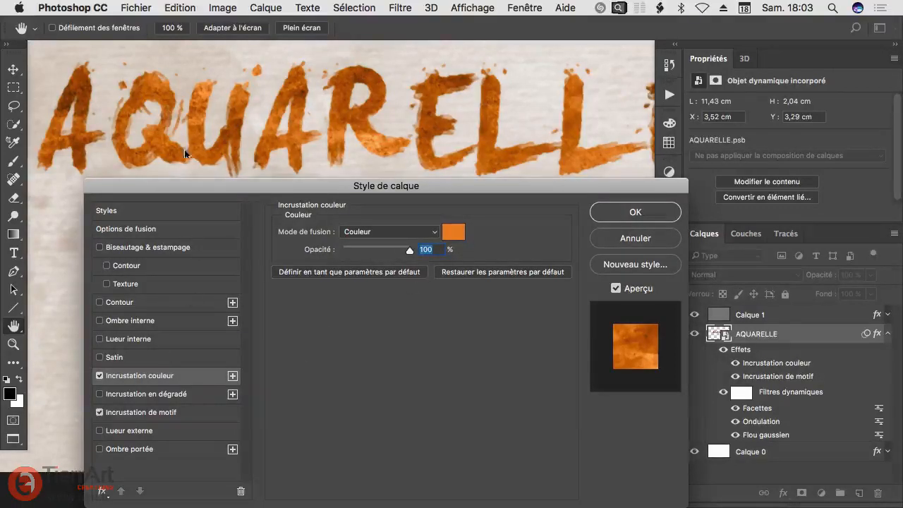
Step: Add an inner glow (Lueur interne) to the AQUARELLE lettering with the Densité linéaire + blend mode
super+click(322, 93)
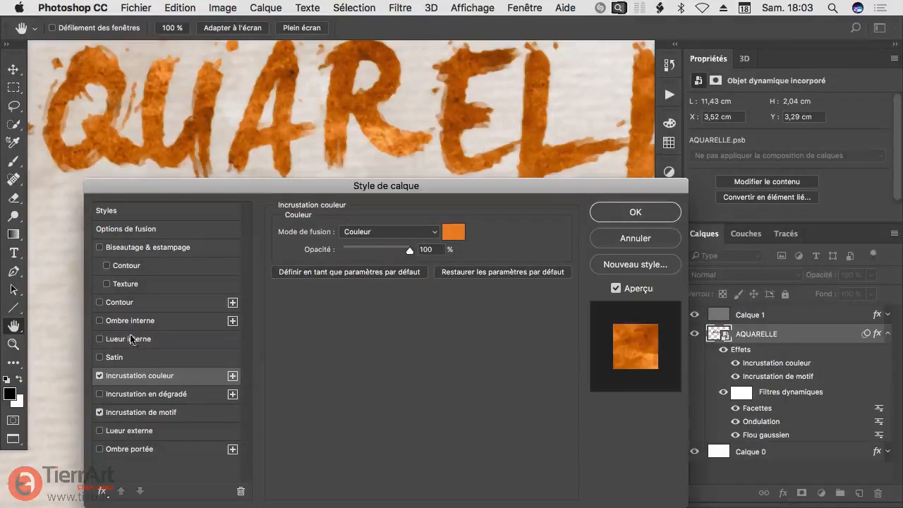
click(117, 340)
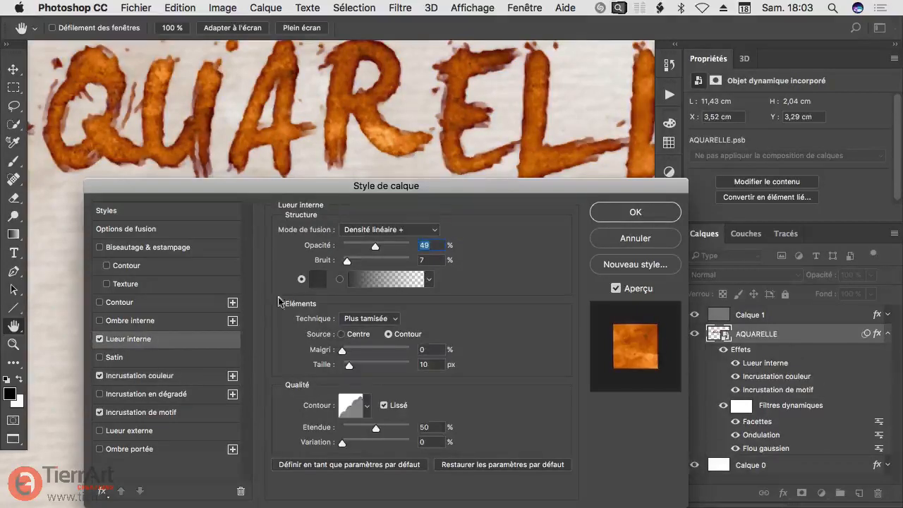
click(381, 231)
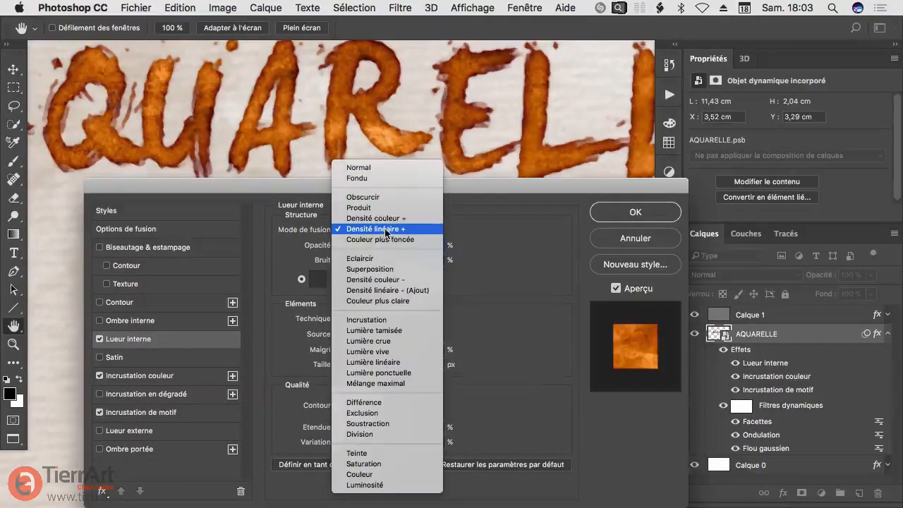
click(385, 230)
Step: Set the inner glow colour to the dark grey #424242
click(318, 280)
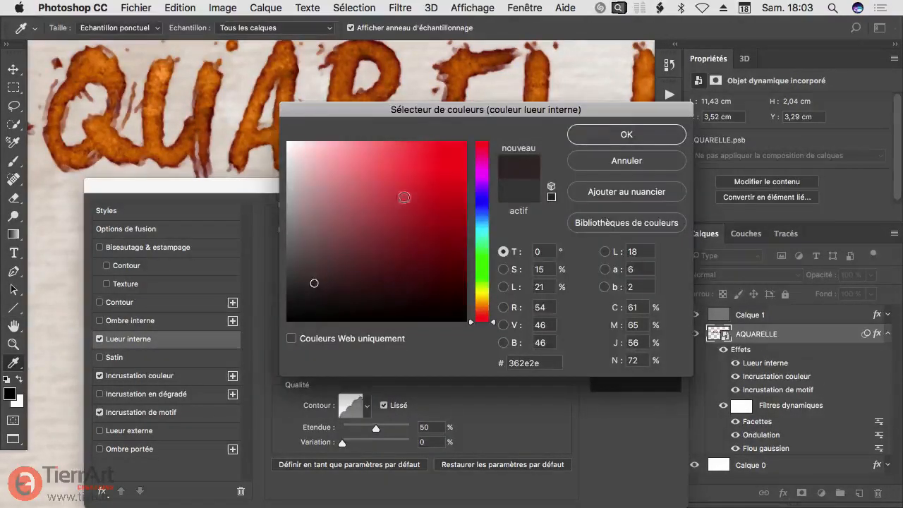
mouse_move(308, 248)
mouse_down()
mouse_move(286, 268)
mouse_move(285, 230)
mouse_move(281, 275)
mouse_up()
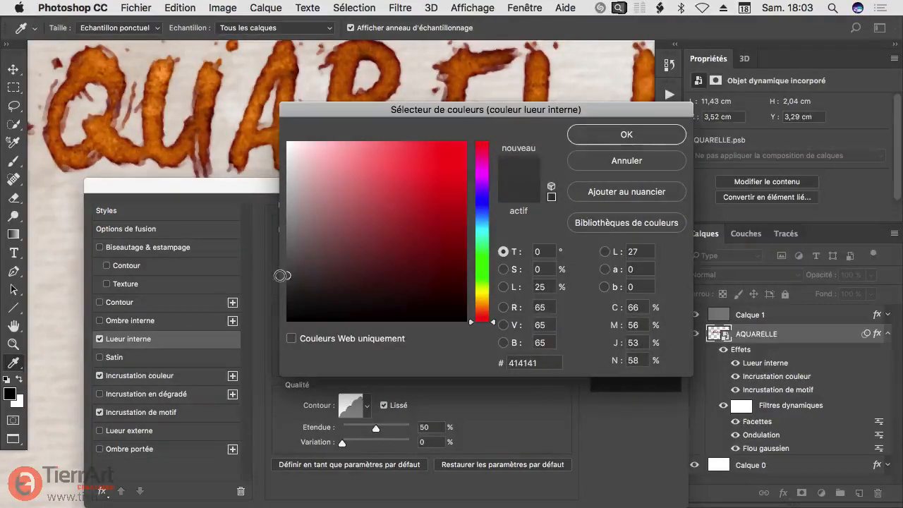
click(281, 275)
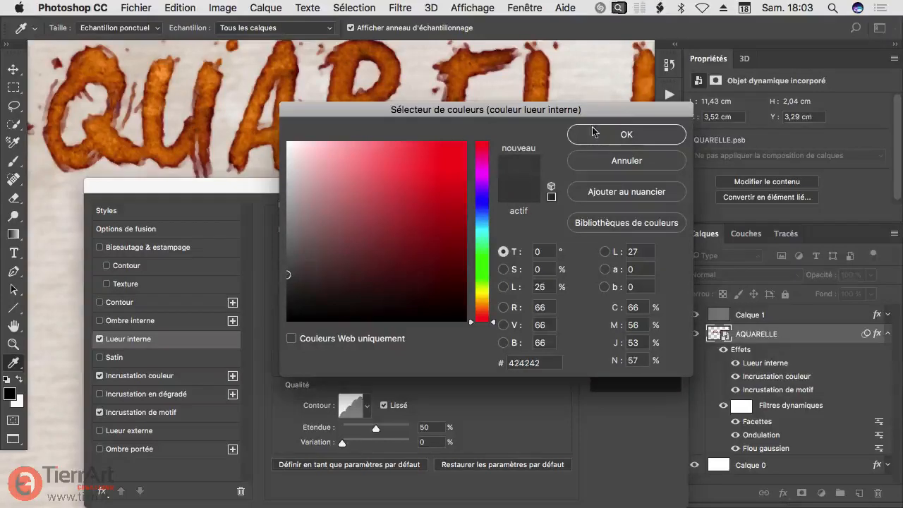
click(594, 138)
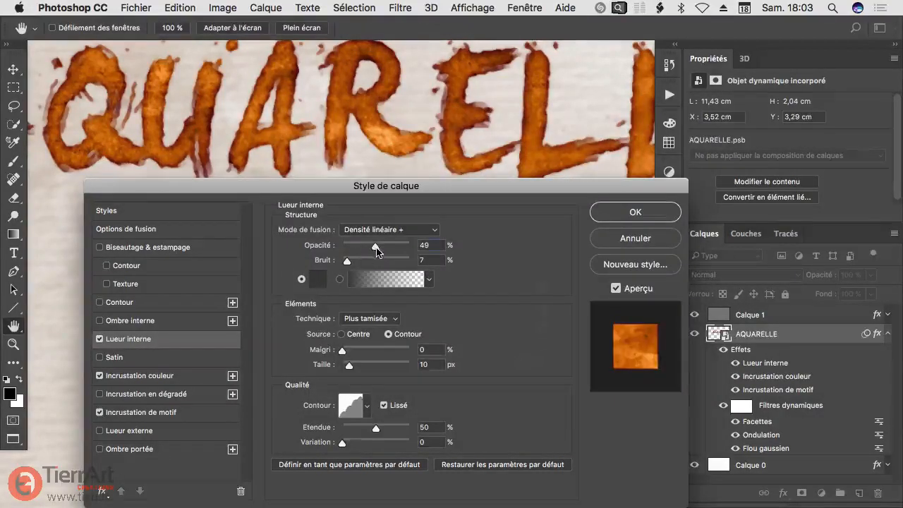
Step: Set the inner glow's opacity to 95% and its noise to 6%
drag(376, 249, 407, 252)
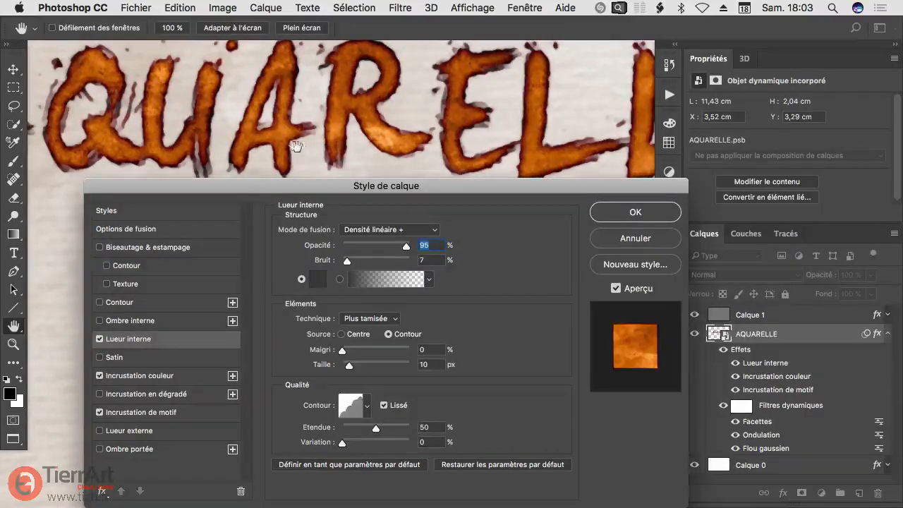
drag(345, 263, 342, 261)
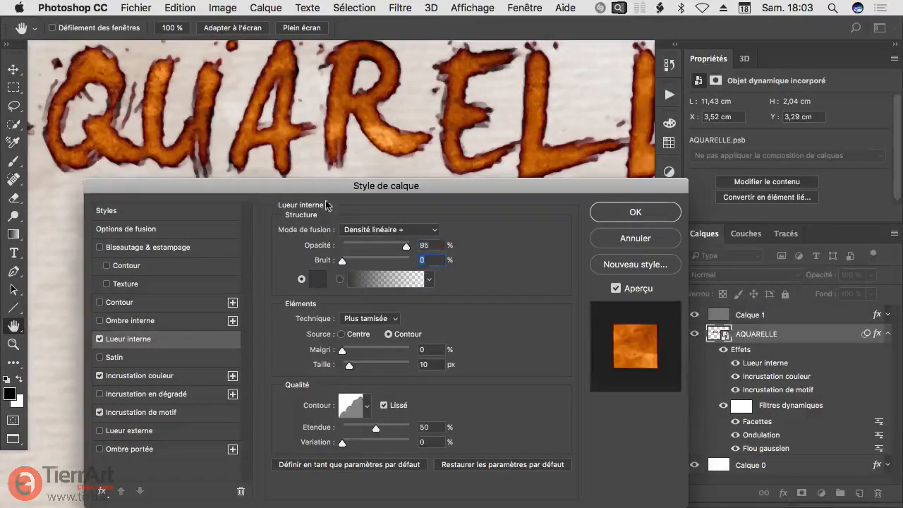
scroll(353, 125, up, 3)
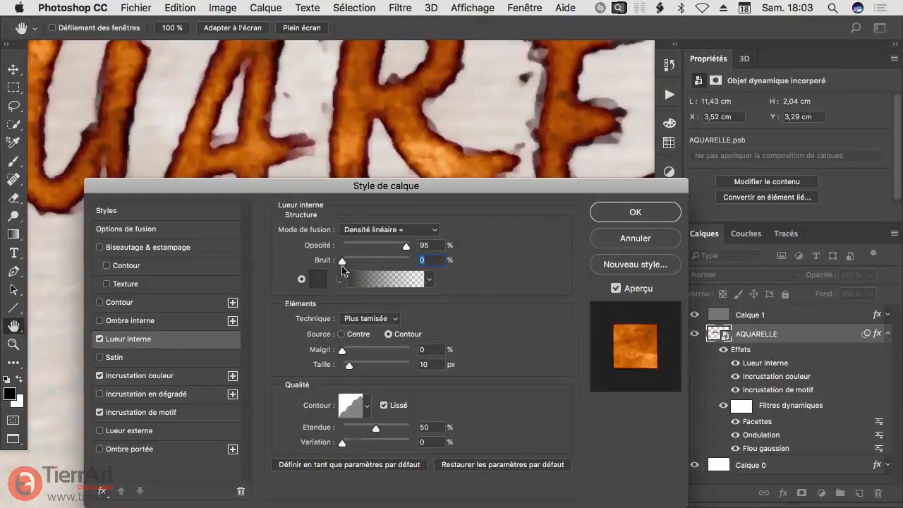
drag(342, 266, 347, 265)
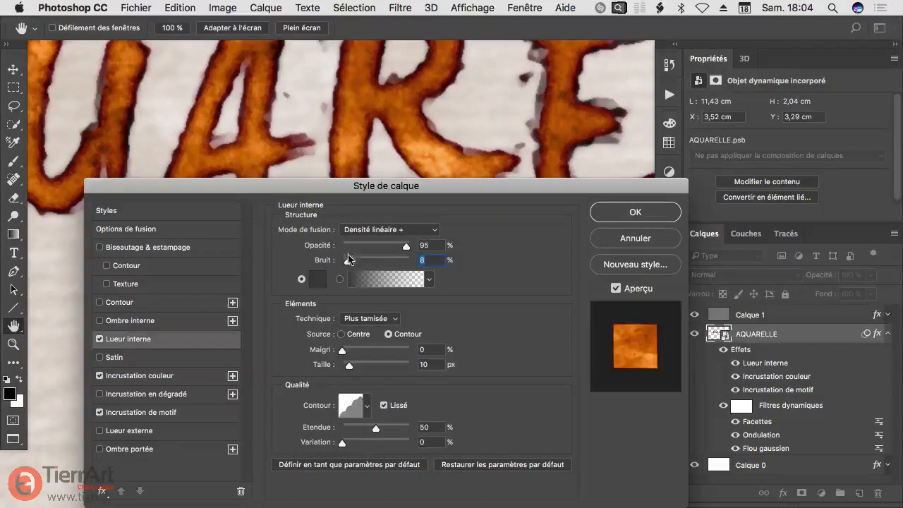
drag(347, 260, 346, 263)
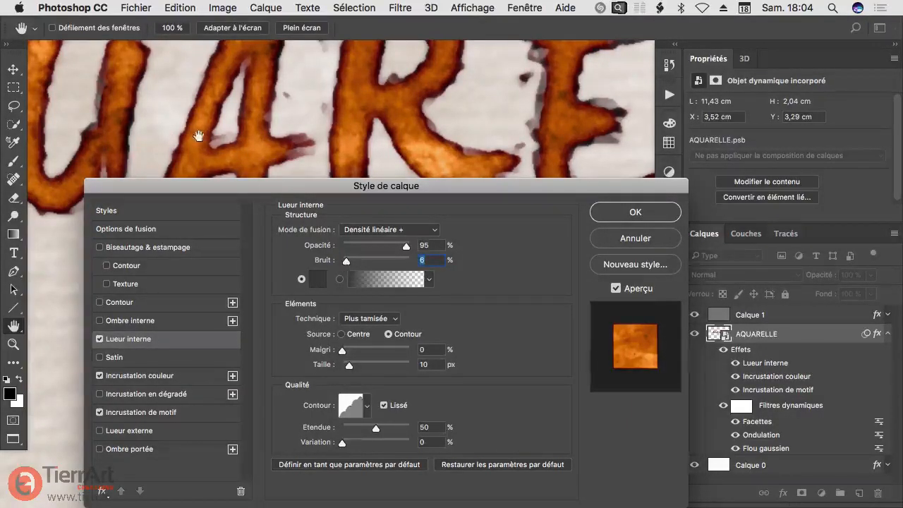
drag(218, 111, 229, 92)
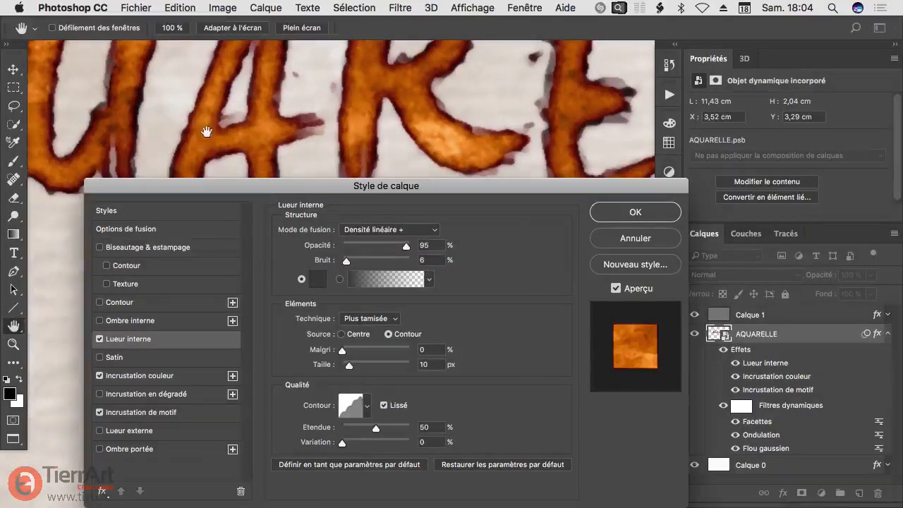
alt+click(194, 135)
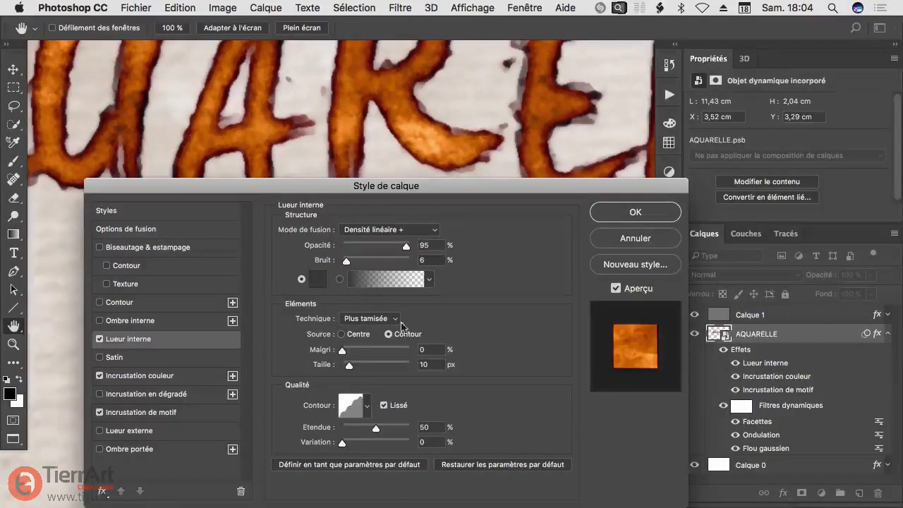
Step: Configure the inner glow's elements with the Plus tamisée technique, Contour source, 0% choke and 7 px size
click(374, 319)
click(372, 321)
click(341, 334)
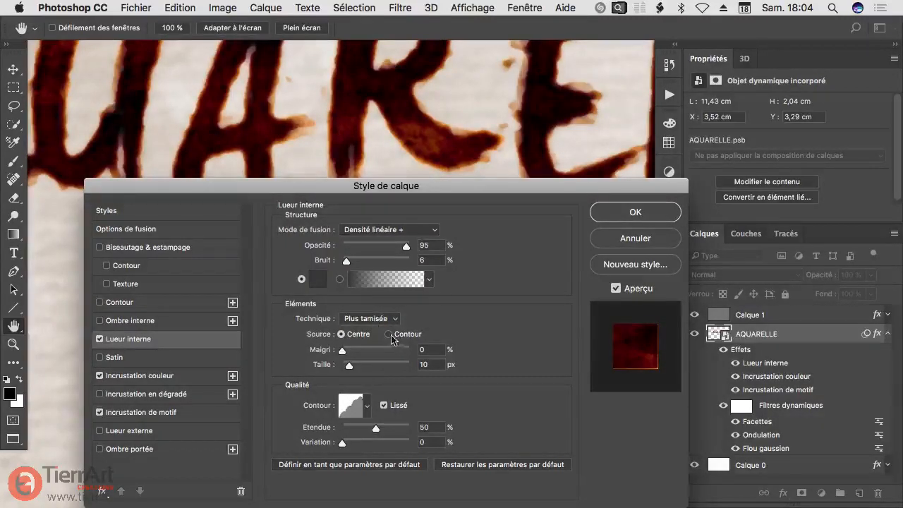
click(390, 335)
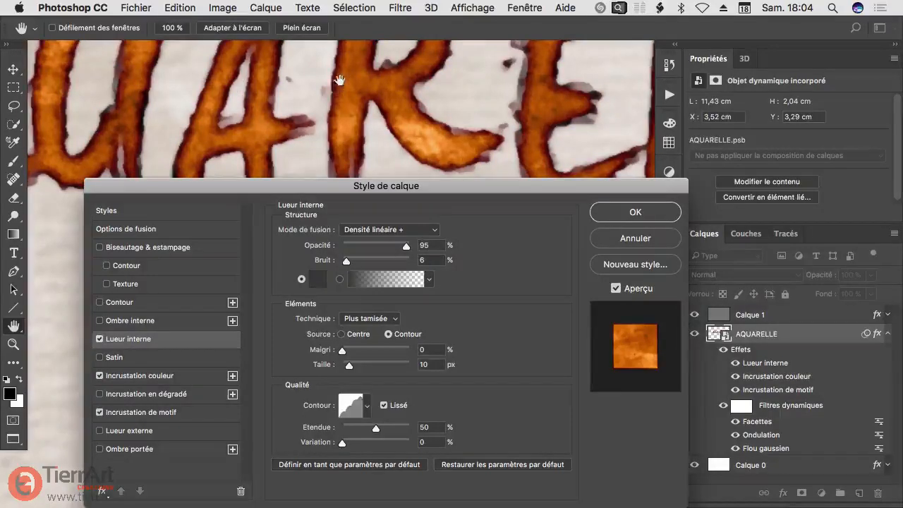
click(341, 352)
drag(350, 368, 346, 366)
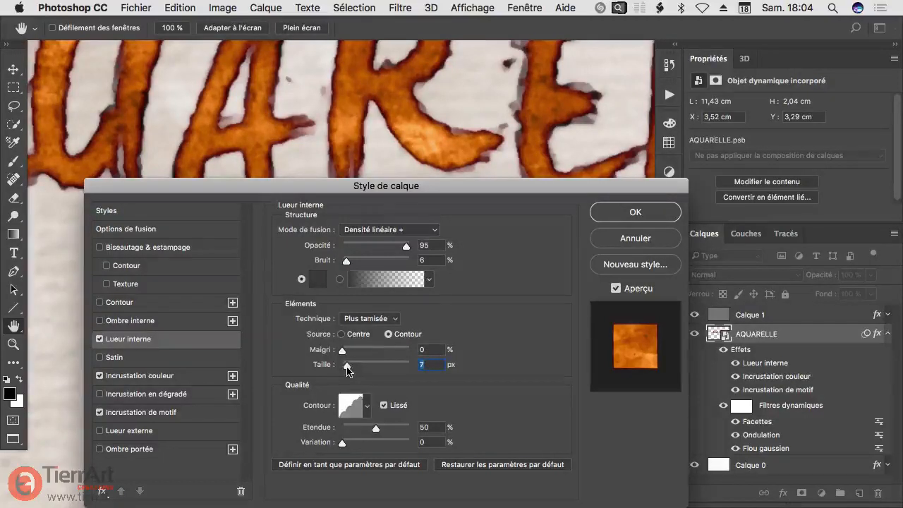
Step: Examine the inner glow along the edges of the letters across the word
alt+click(272, 113)
mouse_move(286, 113)
mouse_down()
mouse_move(272, 183)
mouse_move(302, 122)
mouse_up()
super+click(343, 135)
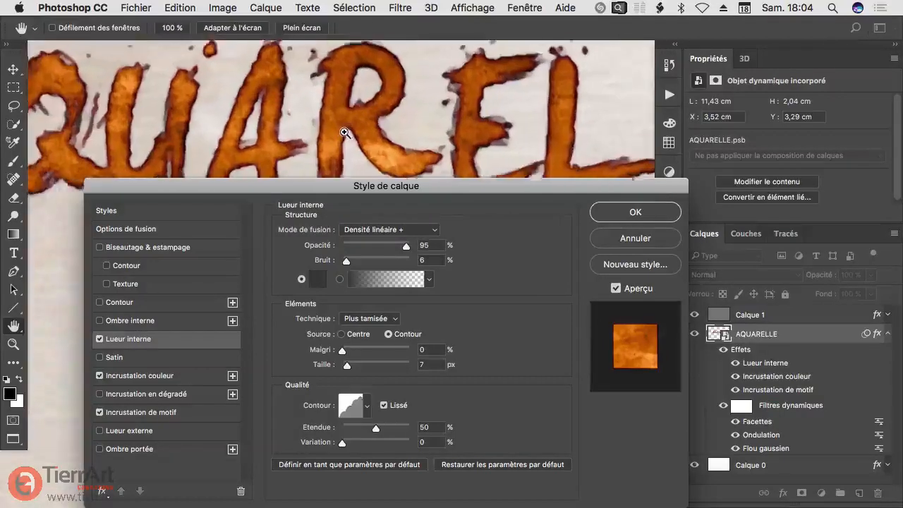
drag(344, 145, 354, 113)
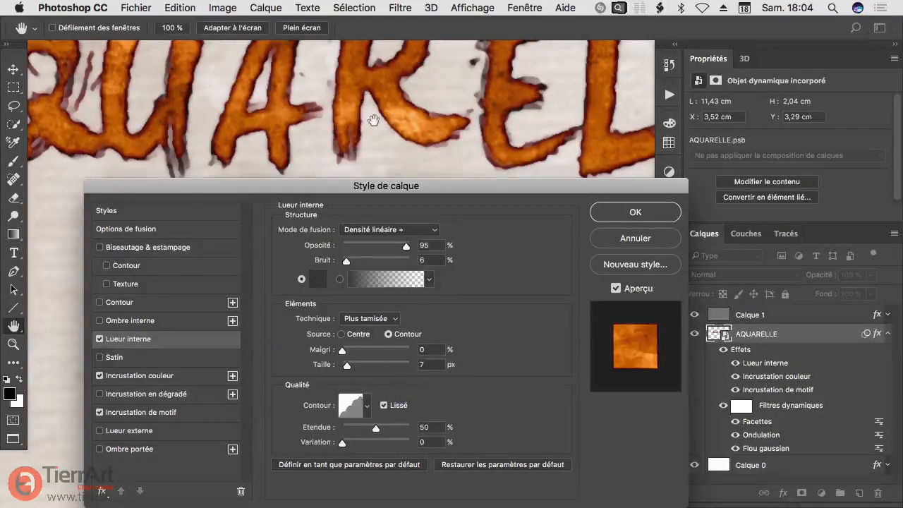
drag(373, 121, 408, 138)
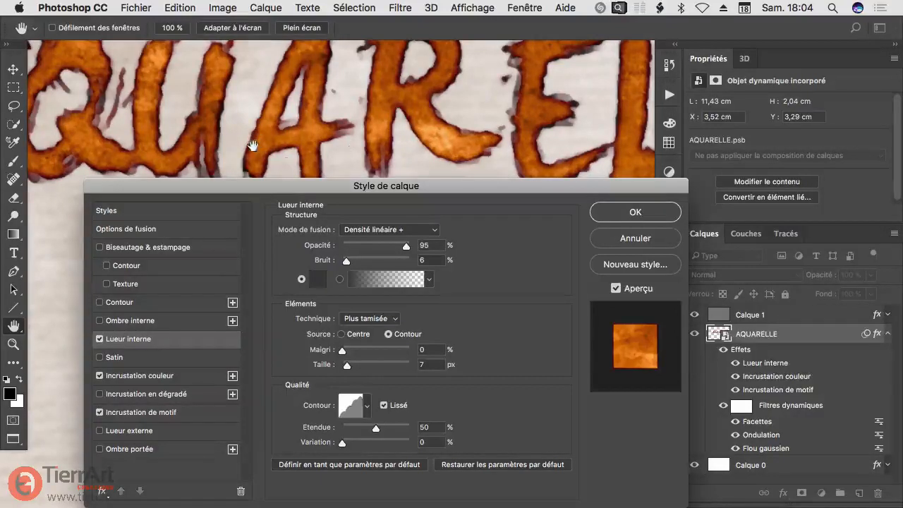
drag(212, 104, 249, 83)
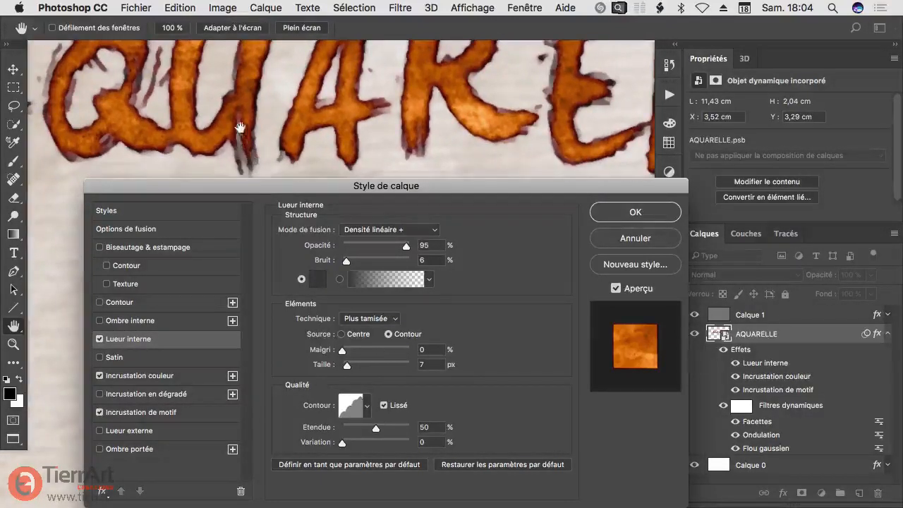
drag(331, 105, 280, 148)
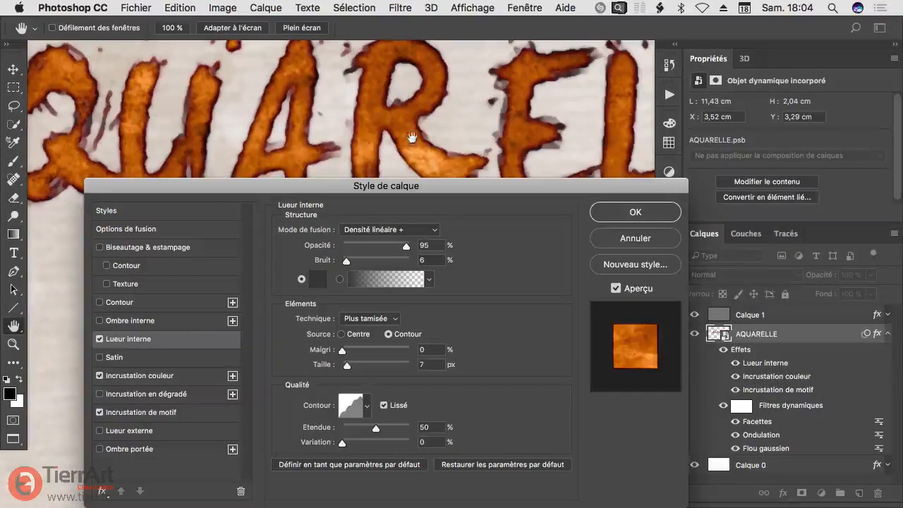
drag(480, 154, 429, 171)
drag(207, 108, 269, 86)
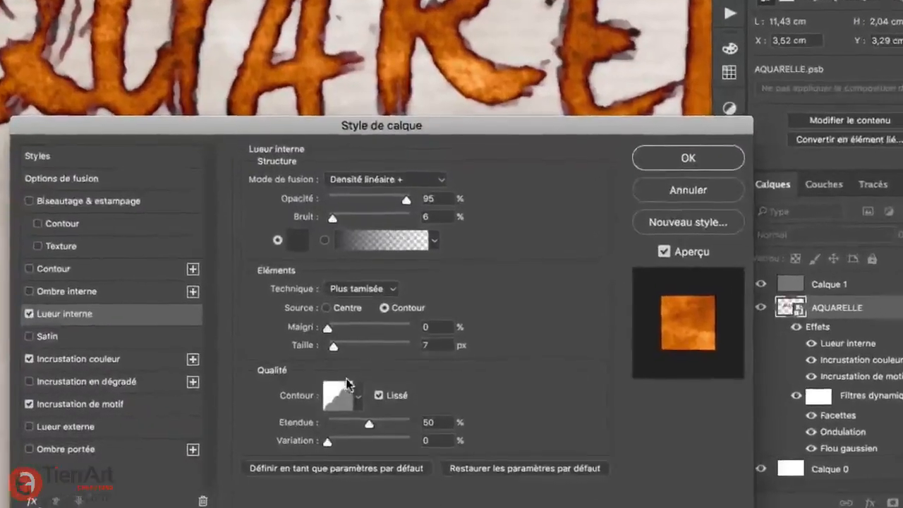
Step: Apply the rising rounded-steps contour preset to the inner glow and check its effect on the letters
click(358, 396)
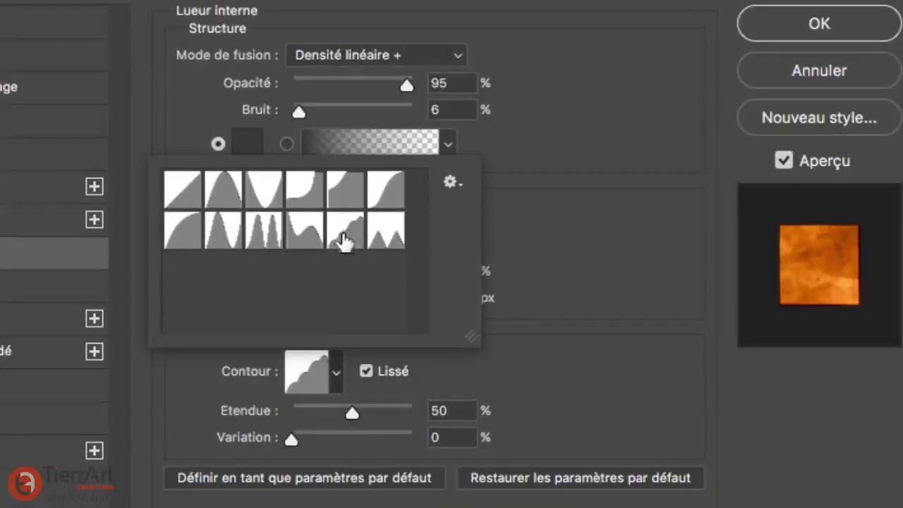
click(345, 239)
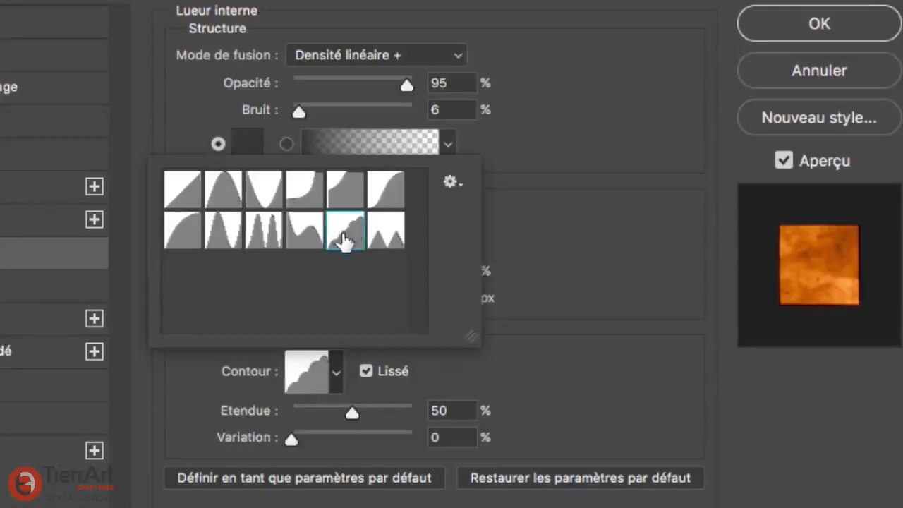
double_click(343, 241)
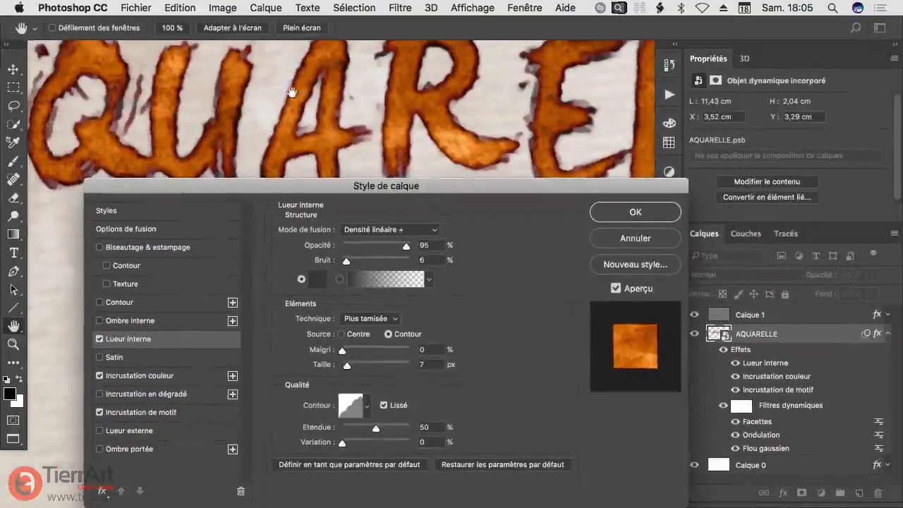
right_click(273, 132)
click(273, 151)
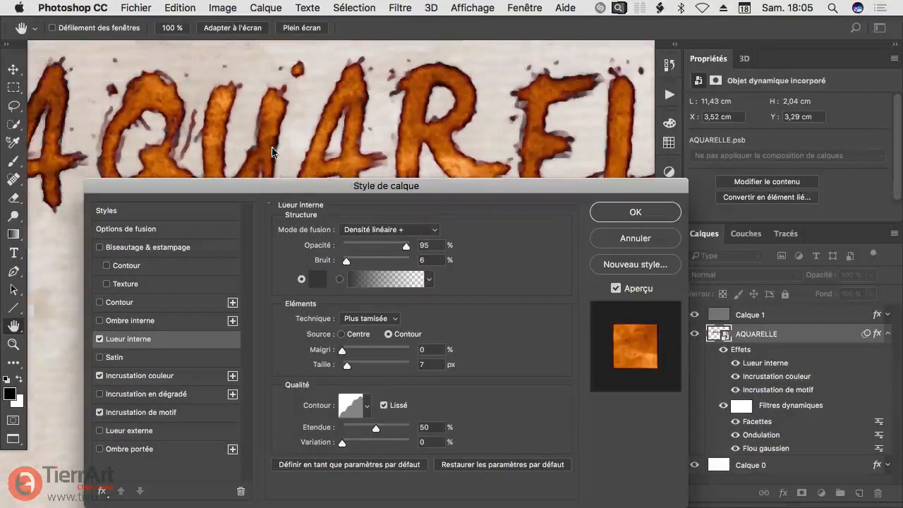
drag(313, 141, 308, 123)
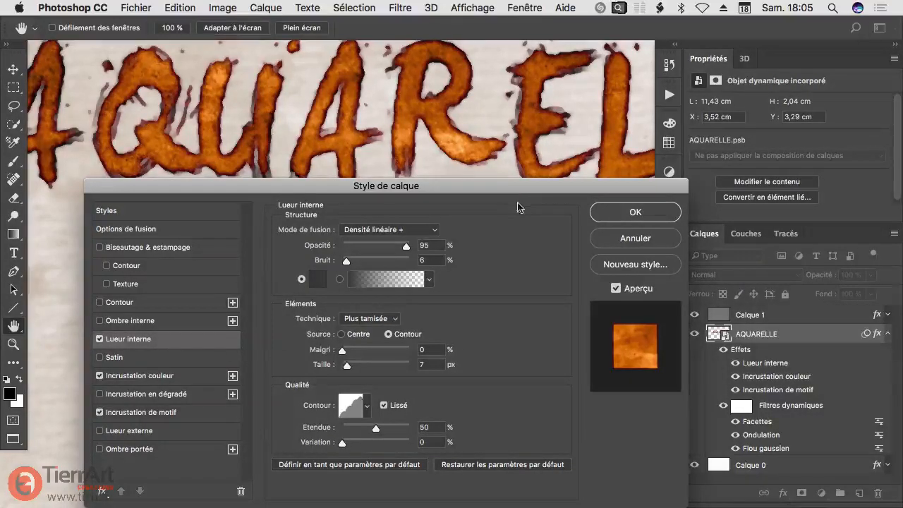
Step: Reduce the inner glow's opacity to 61%, compare the lettering with and without the glow, and apply the layer style
drag(407, 246, 385, 252)
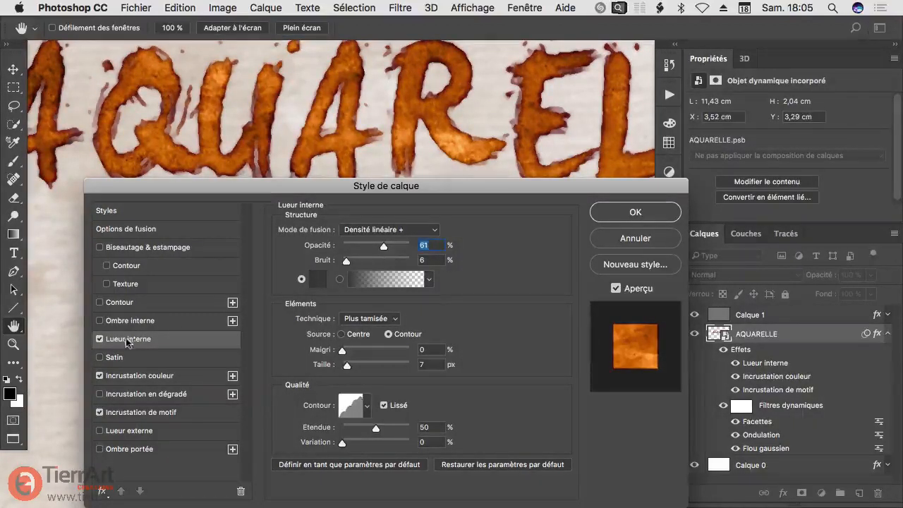
click(99, 340)
click(99, 340)
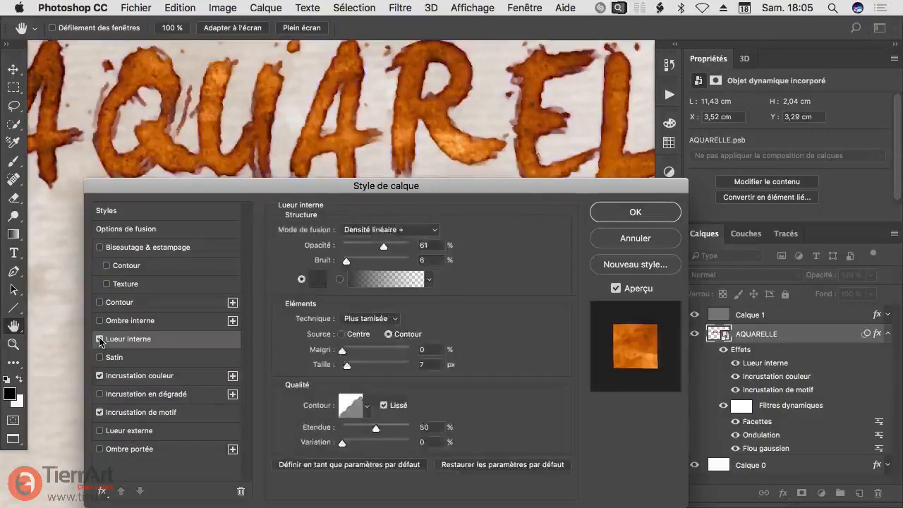
click(100, 340)
click(99, 340)
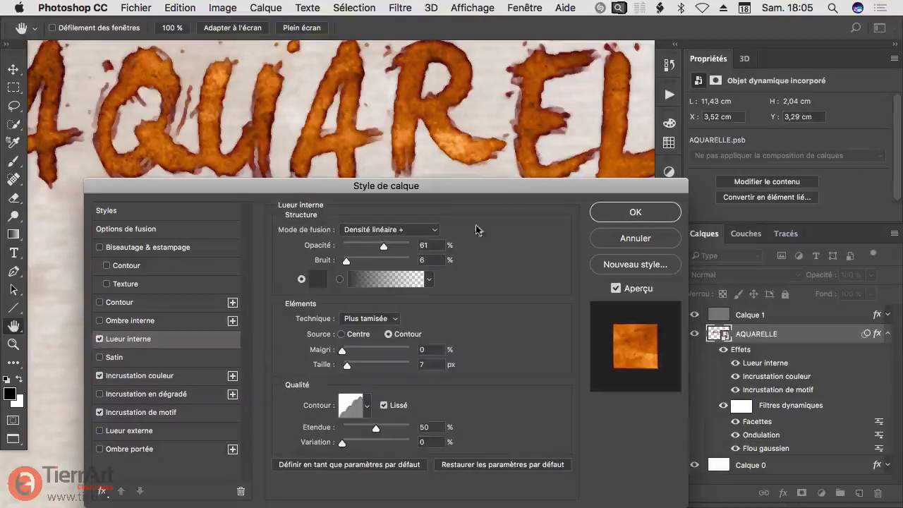
click(635, 212)
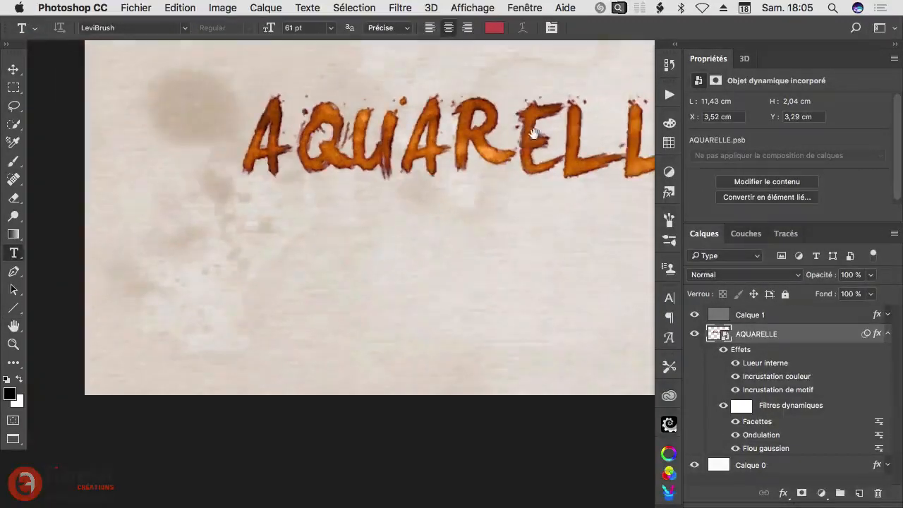
Step: Compare the AQUARELLE lettering with and without its layer effects and smart filters, up close and as a whole
drag(534, 134, 383, 206)
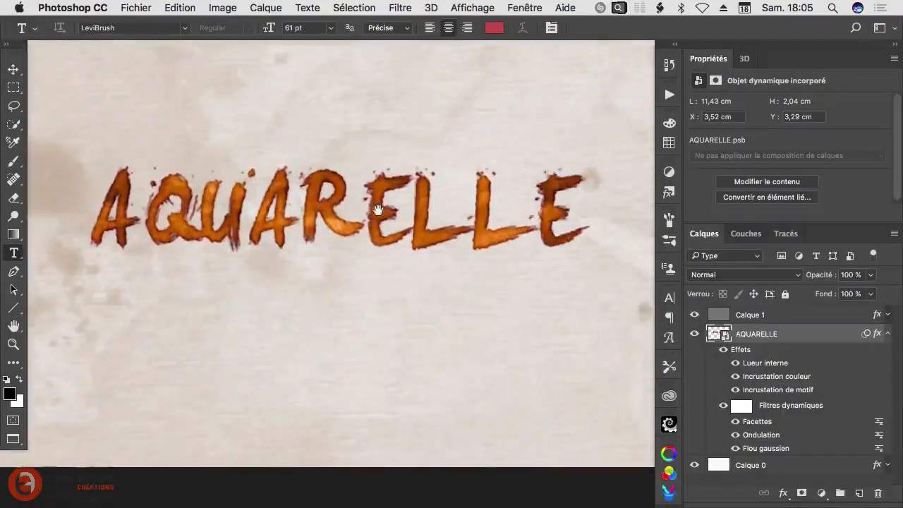
scroll(409, 228, down, 1)
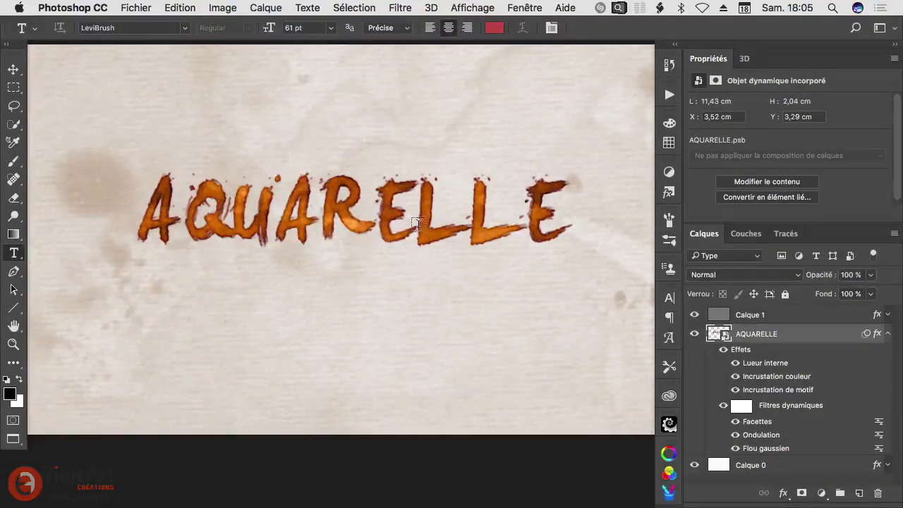
scroll(363, 213, up, 1)
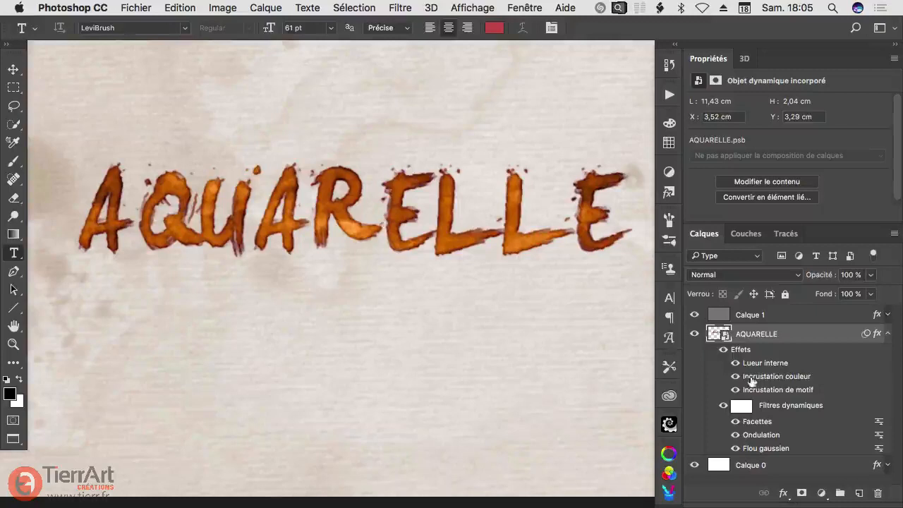
click(723, 350)
click(723, 350)
click(723, 407)
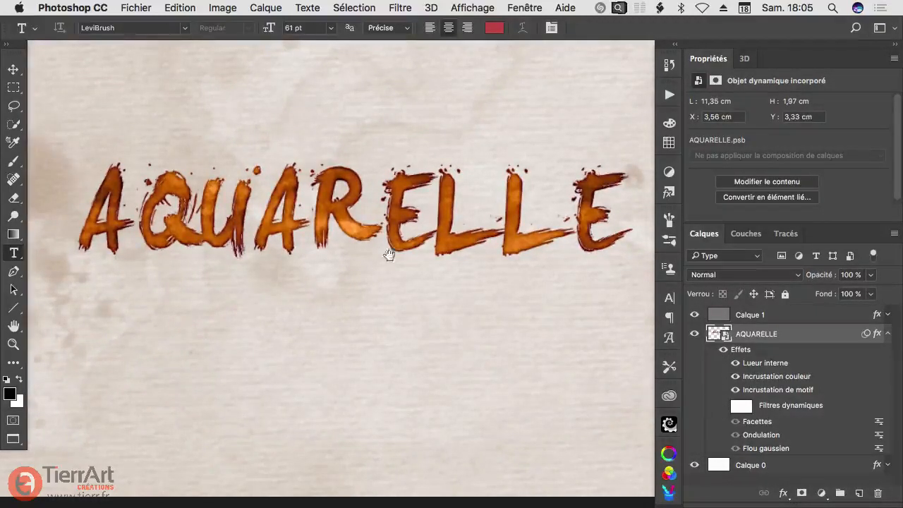
drag(368, 196, 426, 197)
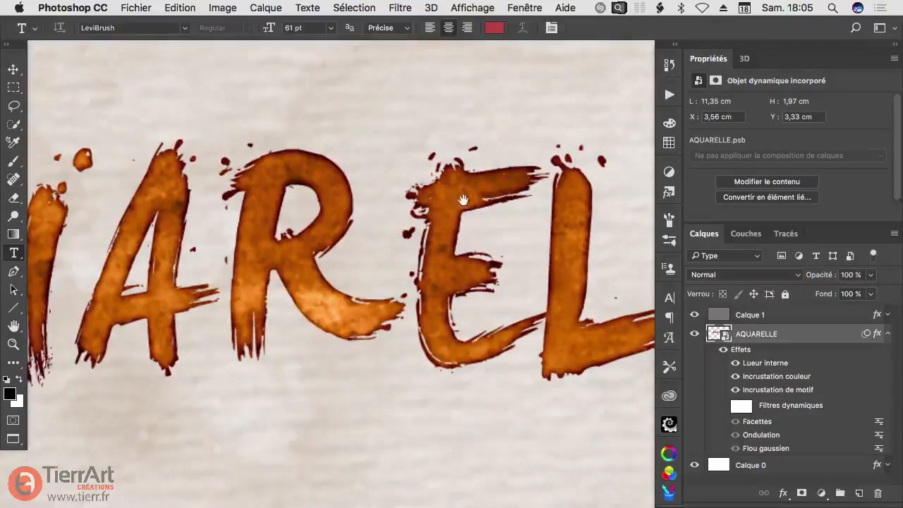
click(722, 407)
drag(500, 302, 393, 220)
drag(268, 226, 305, 277)
drag(357, 233, 358, 248)
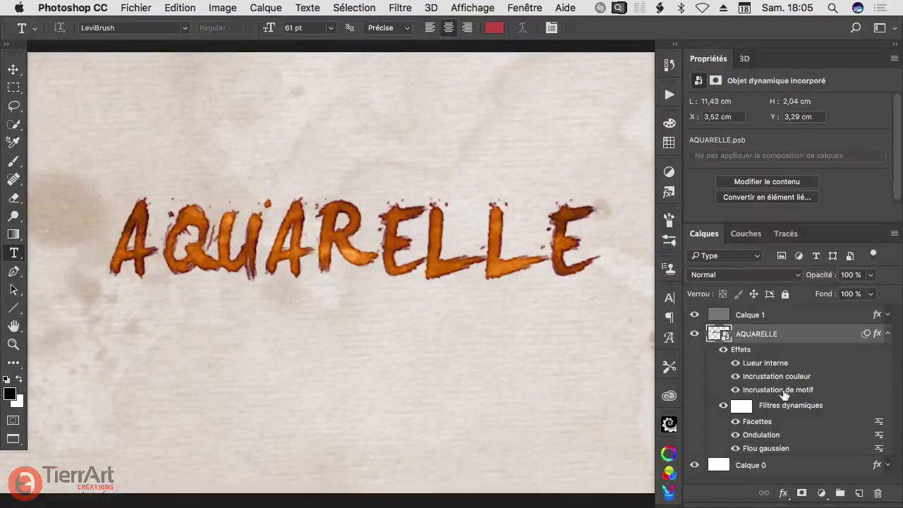
Step: Open the AQUARELLE smart object's contents and extend its canvas on all sides around the word with the Crop tool
double_click(718, 334)
scroll(470, 233, down, 4)
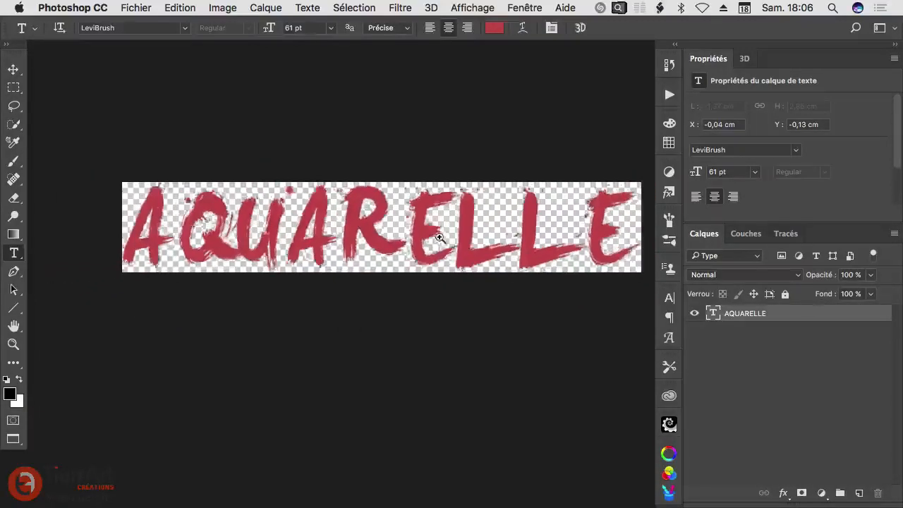
drag(12, 77, 71, 82)
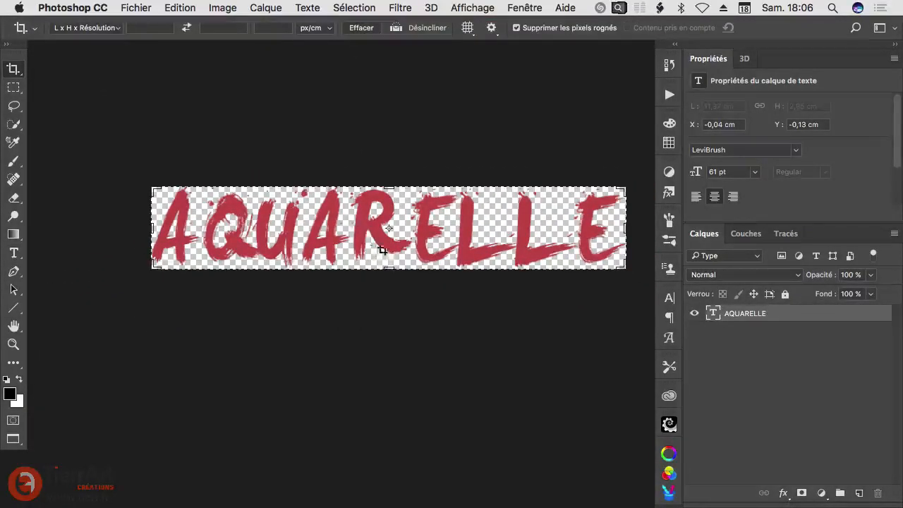
drag(387, 268, 387, 342)
drag(623, 232, 694, 231)
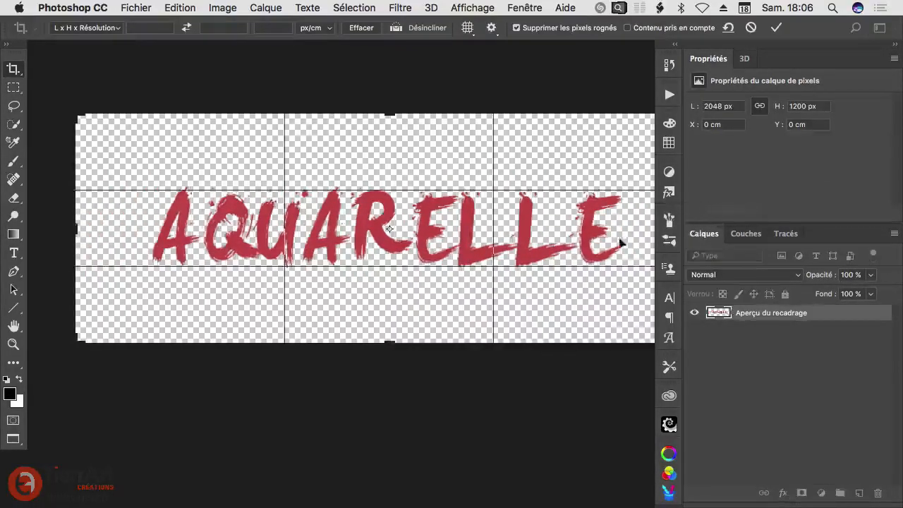
key(Return)
key(t)
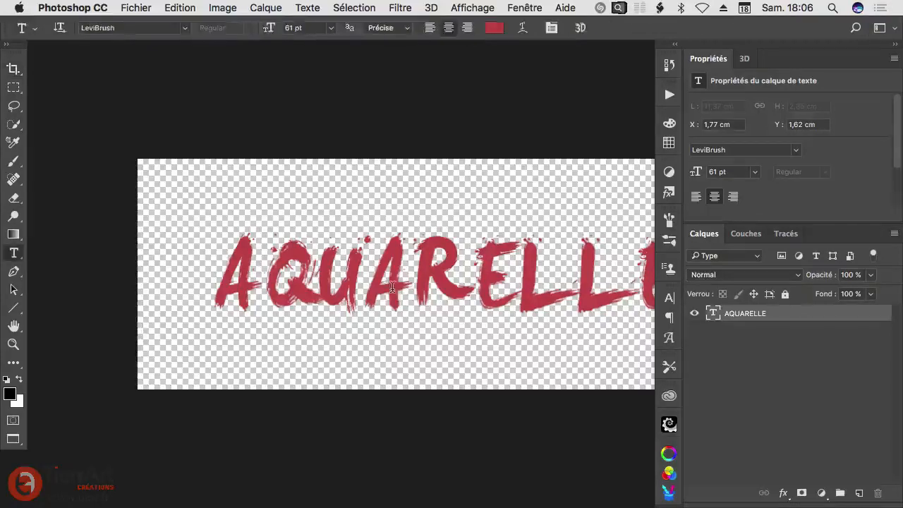
click(409, 293)
key(ctrl+a)
key(BackSpace)
key(Escape)
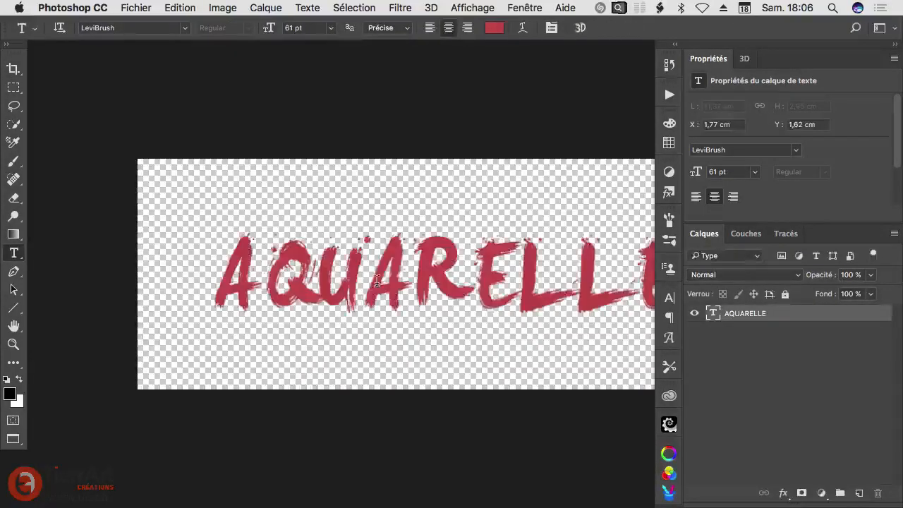
Step: Replace the word AQUARELLE with "Wisibility" in the smart object's text layer
scroll(353, 261, right, 5)
scroll(353, 261, down, 2)
double_click(336, 242)
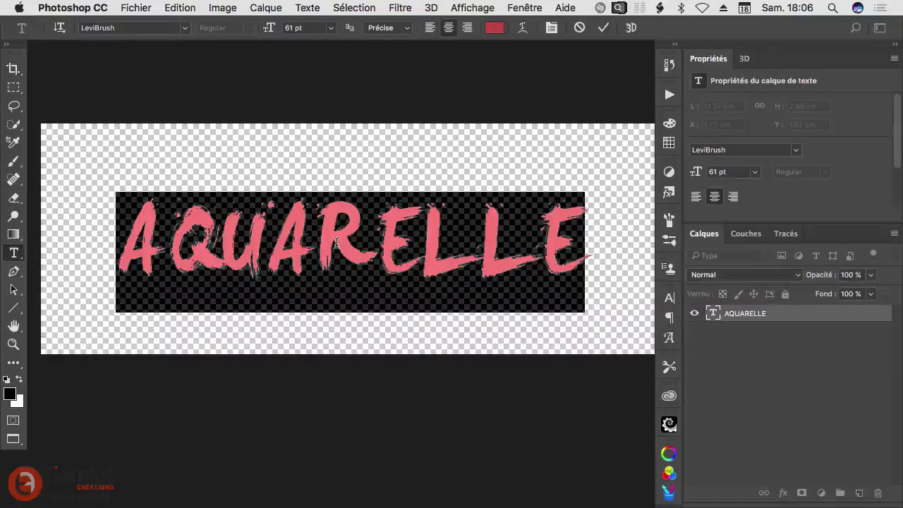
text(Wisi)
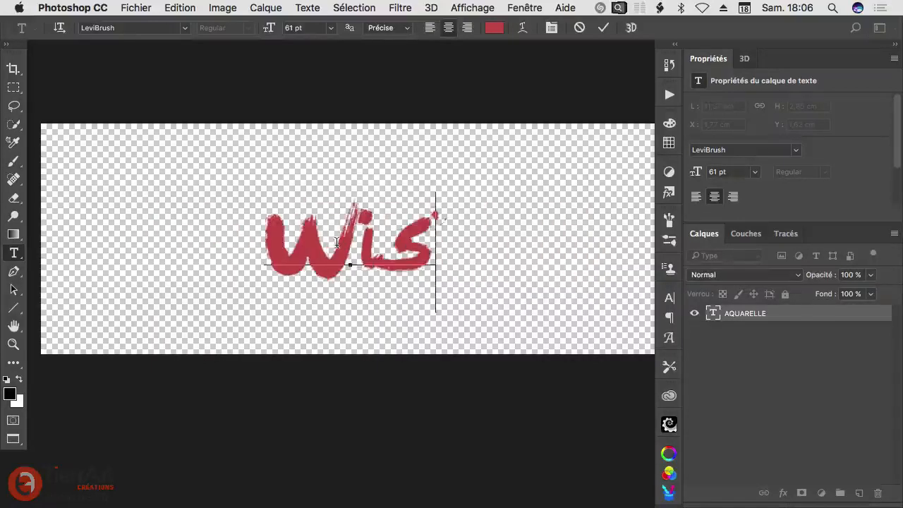
text(bility)
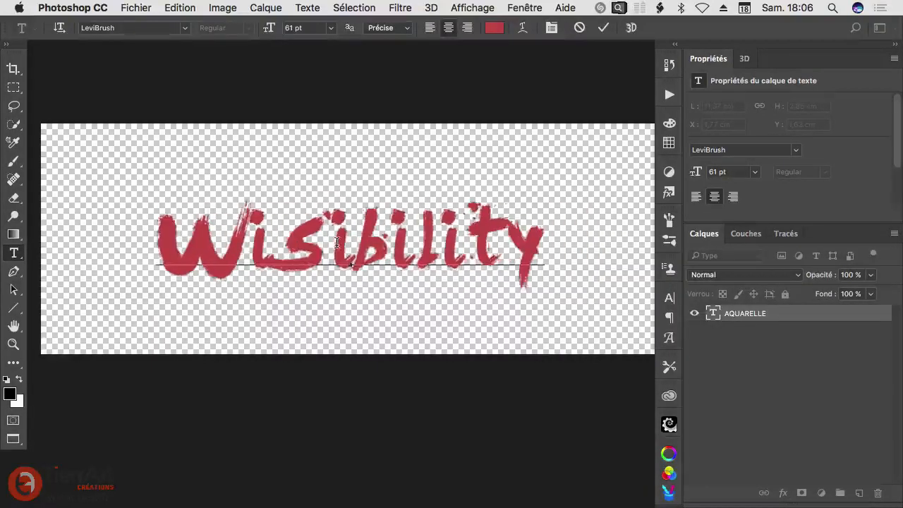
key(super+Return)
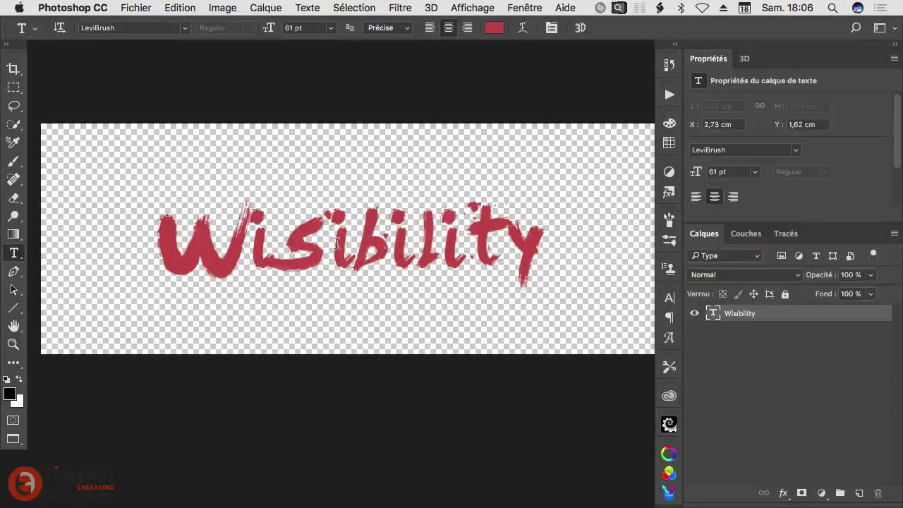
Step: Move the word Wisibility higher on the canvas and paint a curved stroke beneath it on a new layer with an angled bristle brush
drag(353, 254, 357, 201)
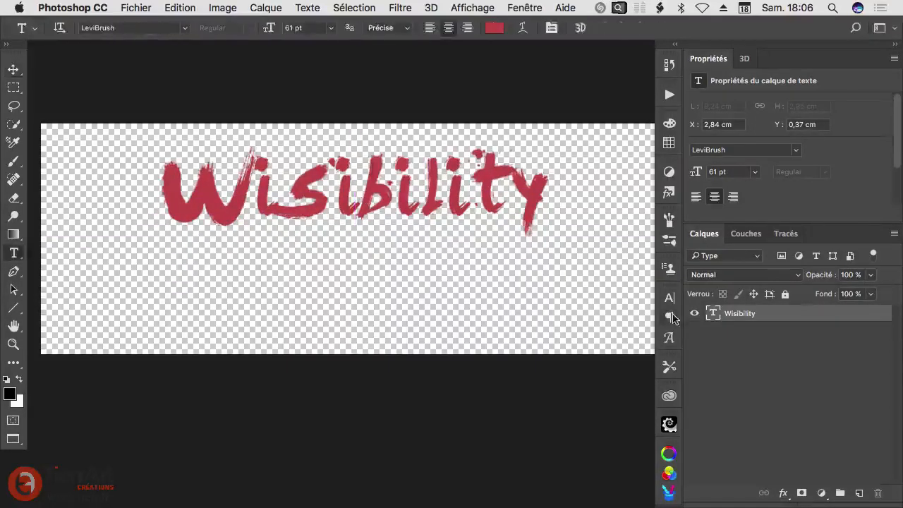
click(859, 493)
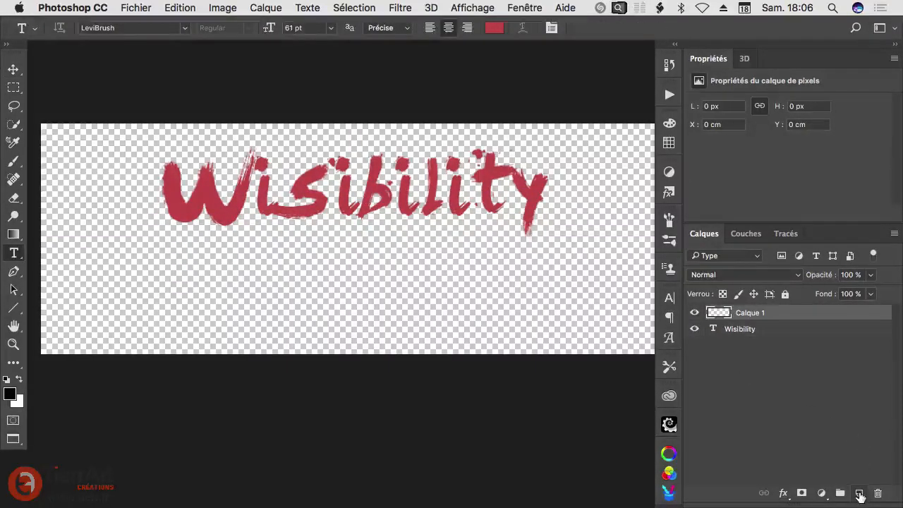
key(b)
right_click(342, 230)
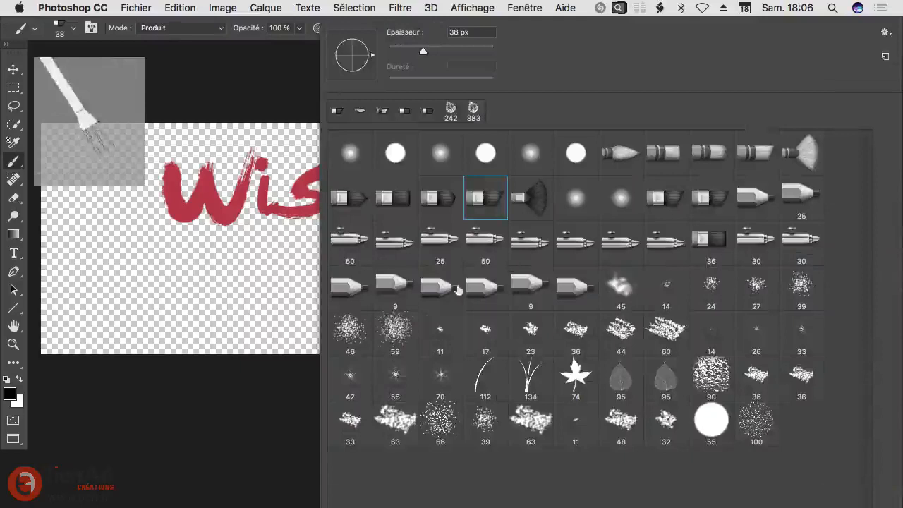
double_click(487, 203)
mouse_move(148, 240)
mouse_down()
mouse_move(392, 283)
mouse_move(580, 212)
mouse_up()
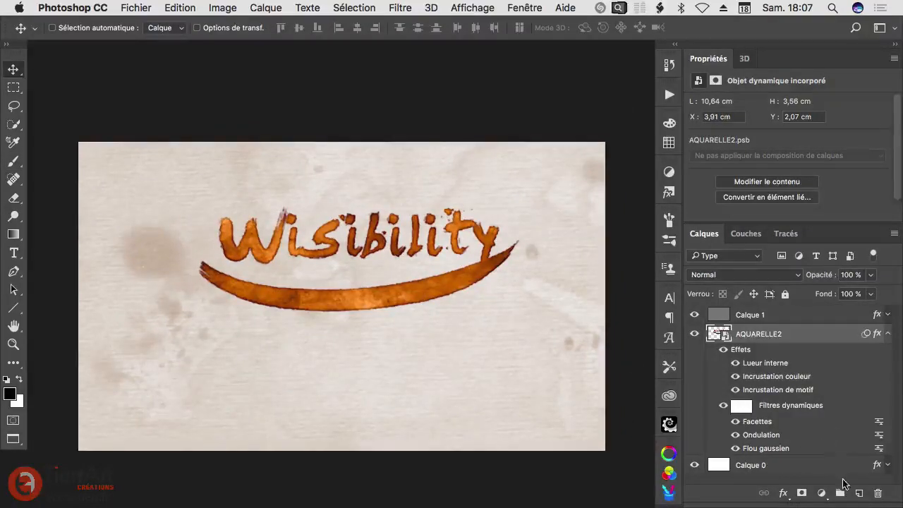
Step: Change the paper layer Calque 0's colour overlay to blue #294ccb and apply the layer style
double_click(827, 472)
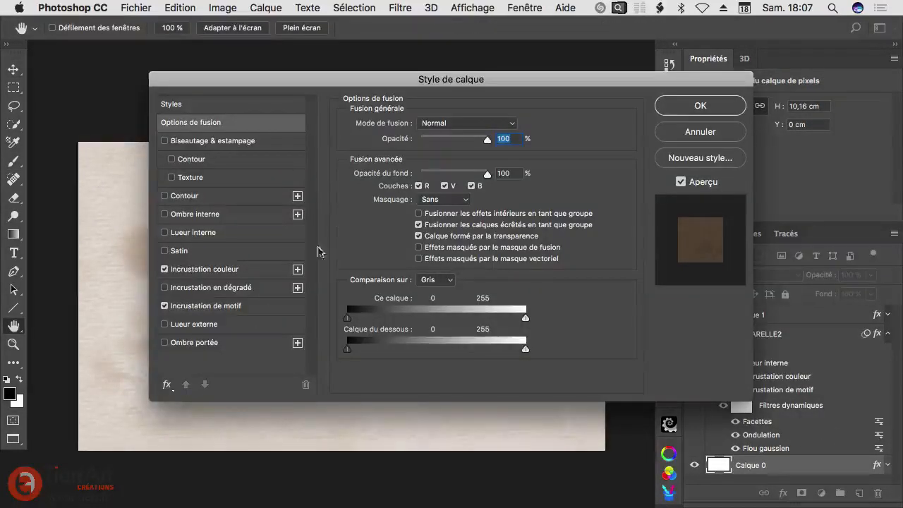
click(229, 269)
click(522, 125)
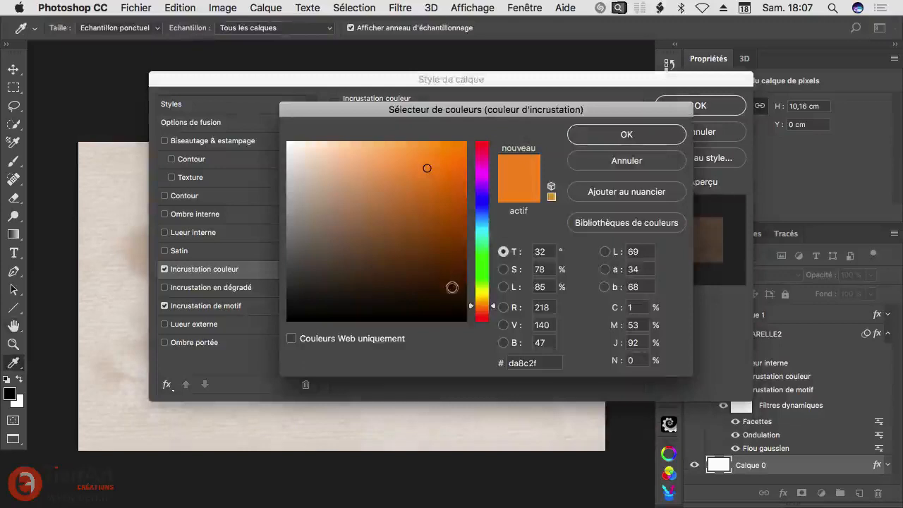
click(473, 210)
click(430, 178)
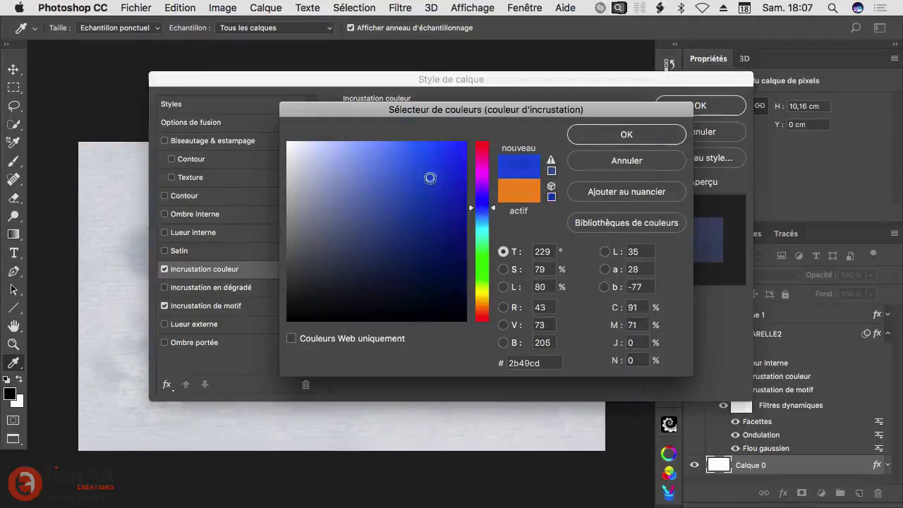
drag(473, 204, 474, 209)
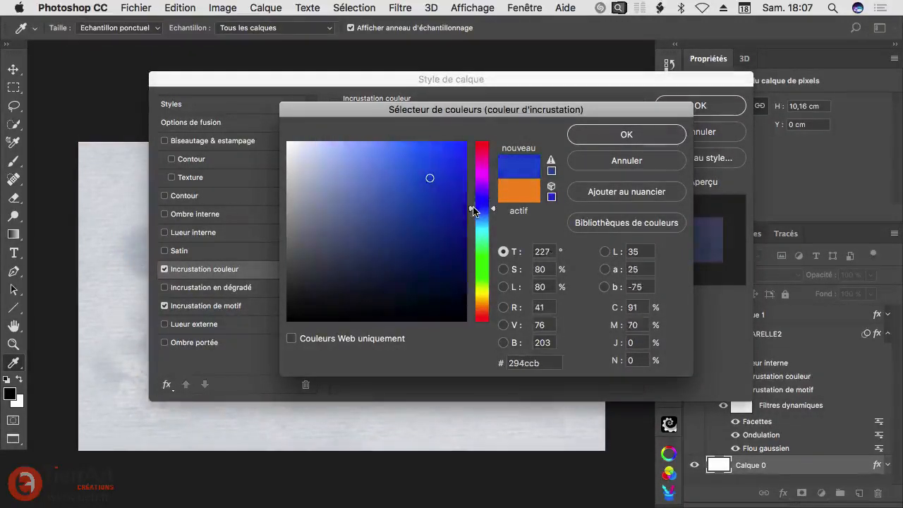
click(643, 134)
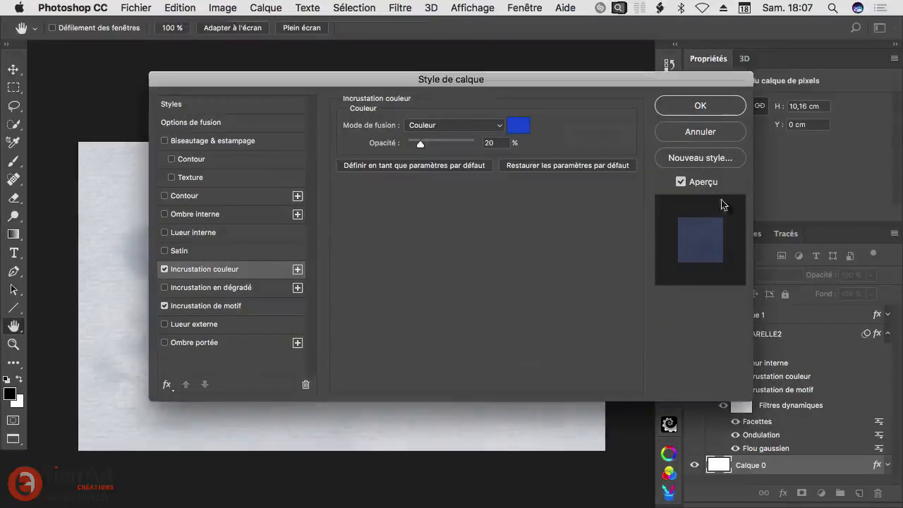
click(700, 105)
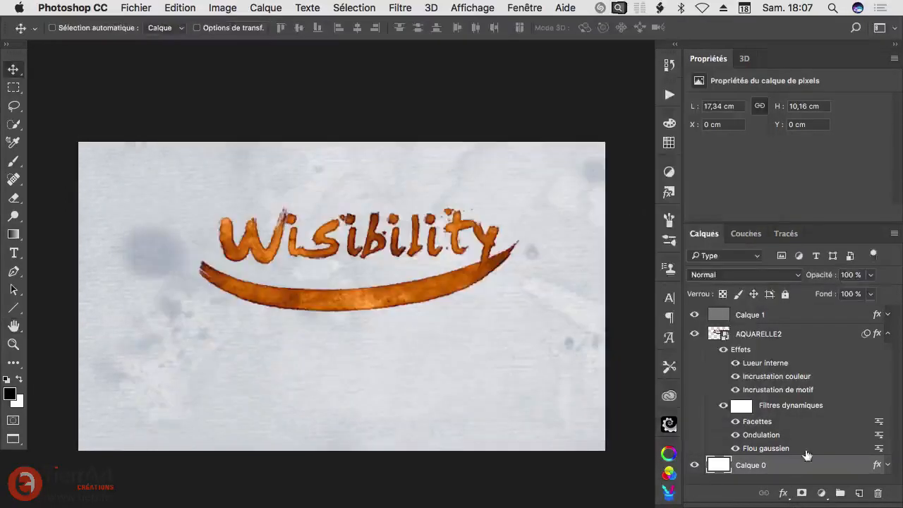
Step: Change the AQUARELLE2 layer's colour overlay to violet-blue #332fda and apply the layer style
double_click(768, 376)
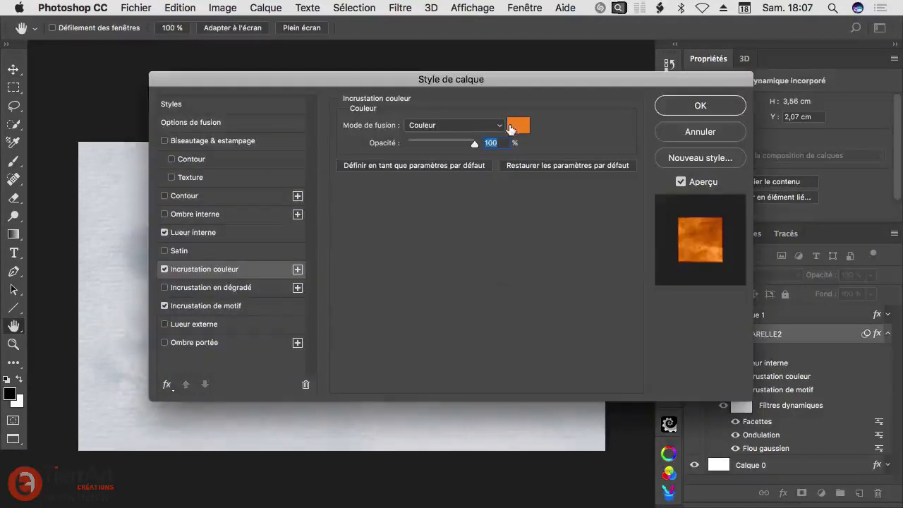
click(510, 127)
click(482, 201)
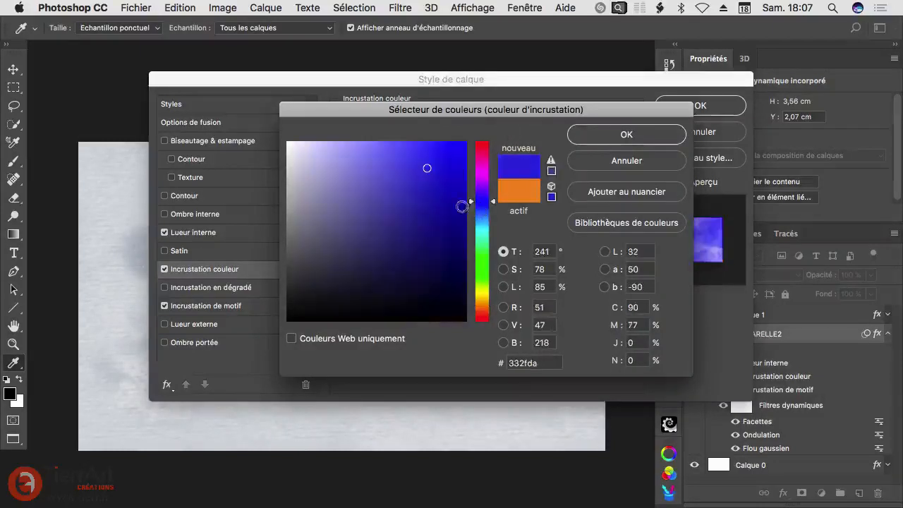
click(604, 138)
click(687, 106)
Step: Scale the AQUARELLE2 smart object up to about 132% and shift it slightly down on the paper
key(super)
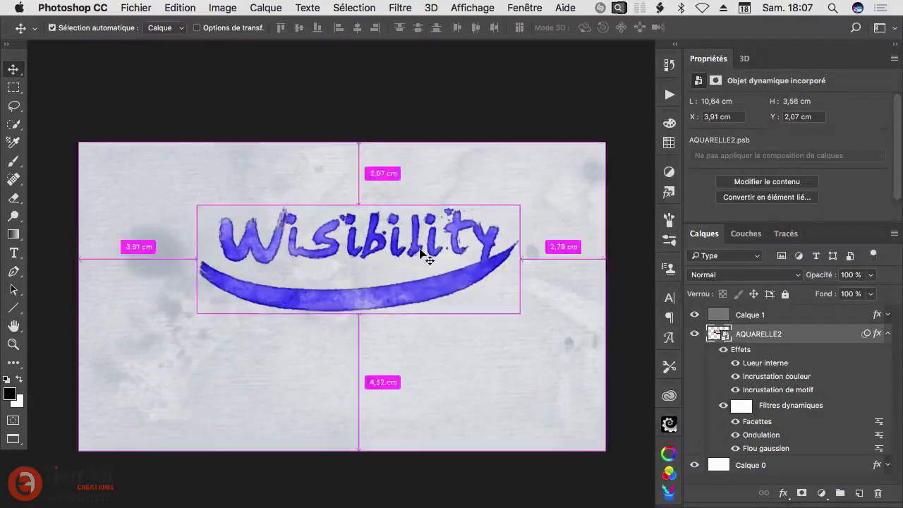
key(super+t)
drag(585, 356, 651, 391)
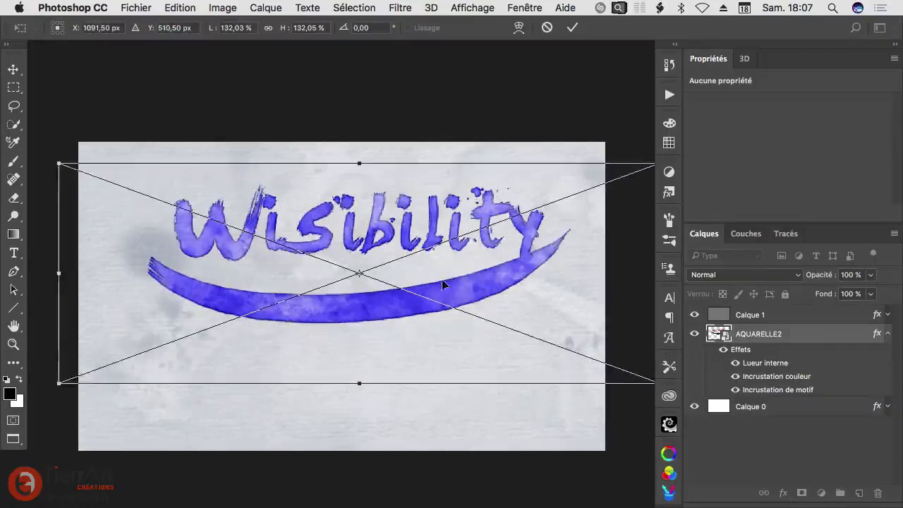
drag(443, 271, 437, 295)
key(Return)
scroll(438, 299, up, 3)
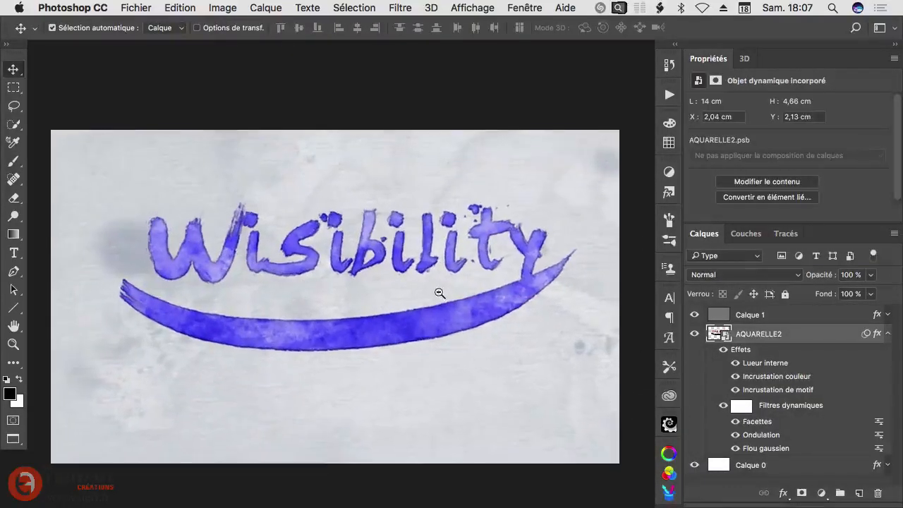